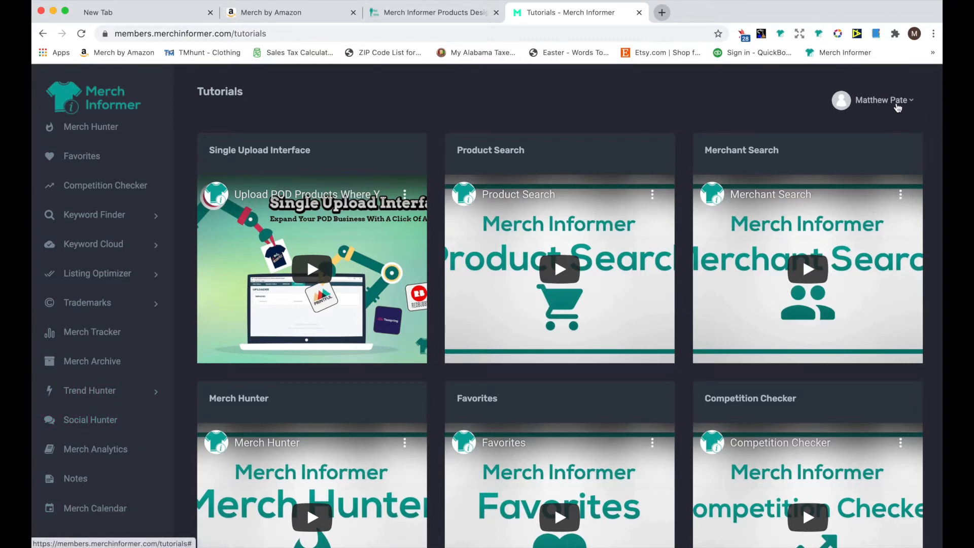
Open the Merch Designer from the account menu
{"action": "left_click", "coordinate": [897, 107]}
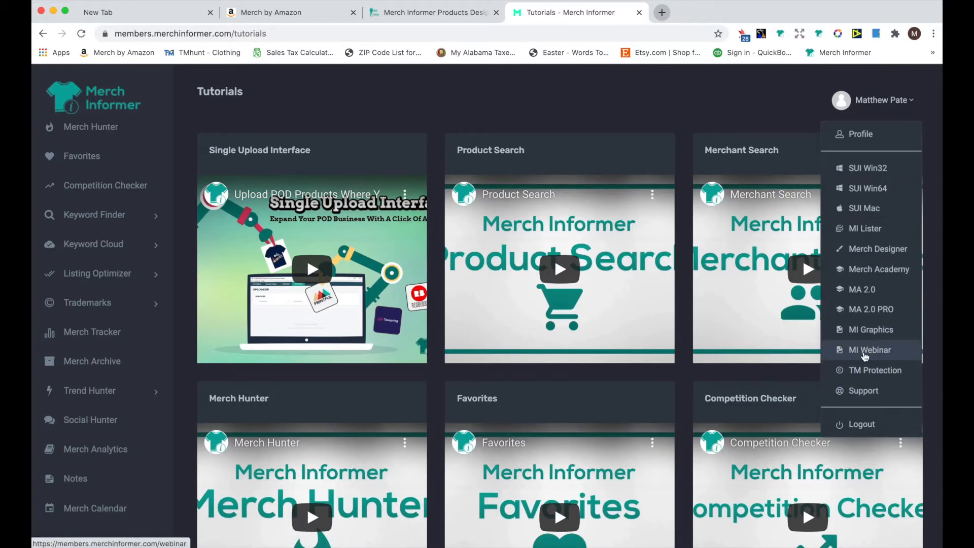
{"action": "left_click", "coordinate": [865, 257]}
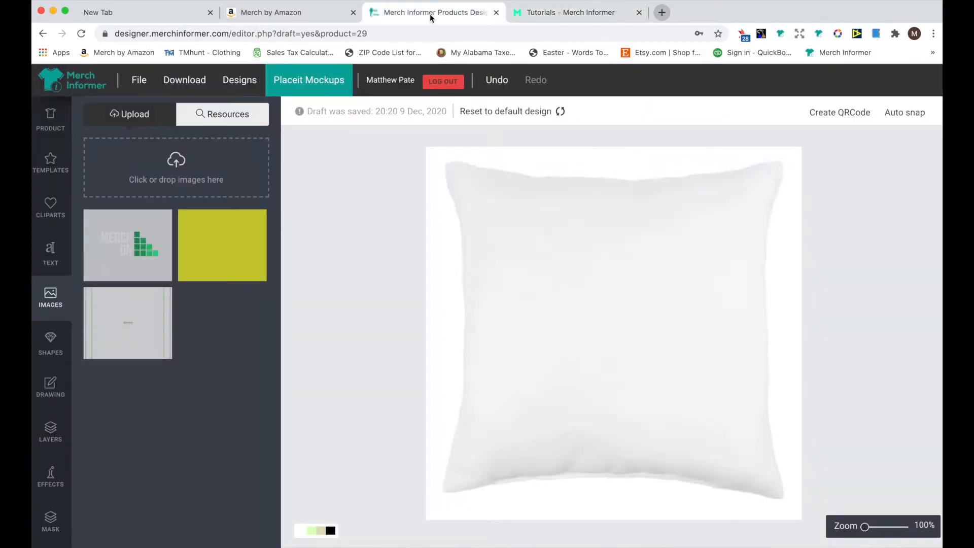
Open the product chooser and browse the product list down to Throw Pillow
{"action": "left_click", "coordinate": [49, 117]}
{"action": "left_click", "coordinate": [118, 128]}
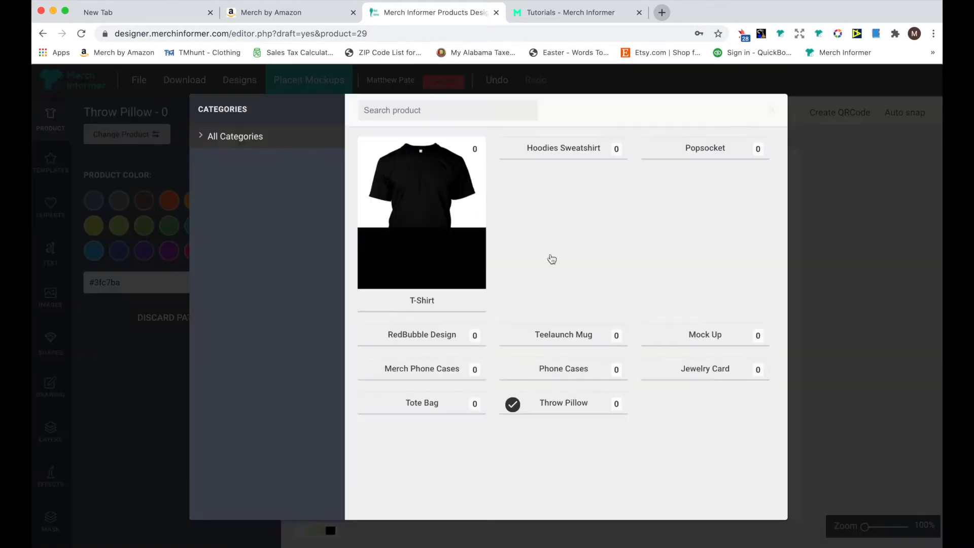
{"action": "scroll", "coordinate": [553, 260], "scroll_direction": "down", "scroll_amount": 2}
{"action": "scroll", "coordinate": [553, 260], "scroll_direction": "down", "scroll_amount": 4}
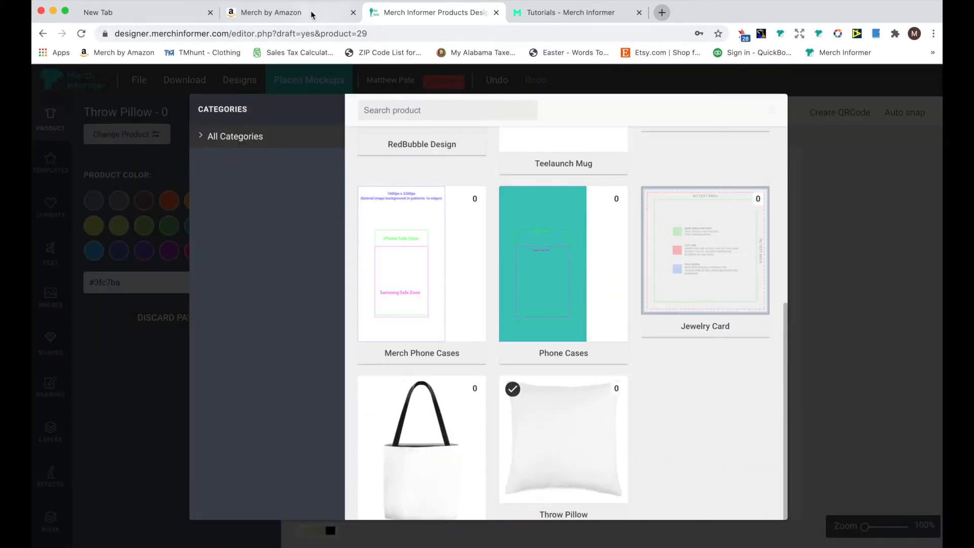
Switch to the Merch by Amazon tab and review the throw pillows listing details and list price
{"action": "left_click", "coordinate": [312, 12]}
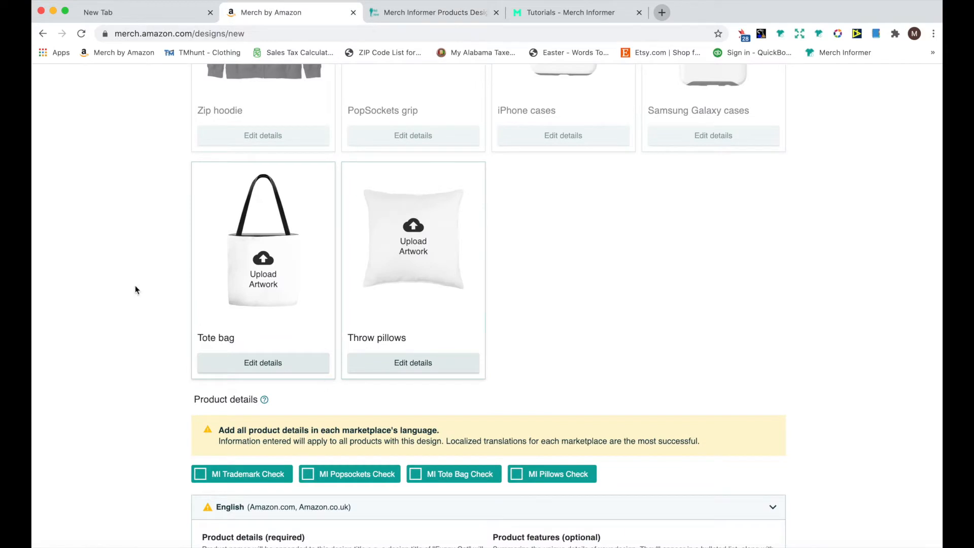
{"action": "scroll", "coordinate": [135, 288], "scroll_direction": "up", "scroll_amount": 2}
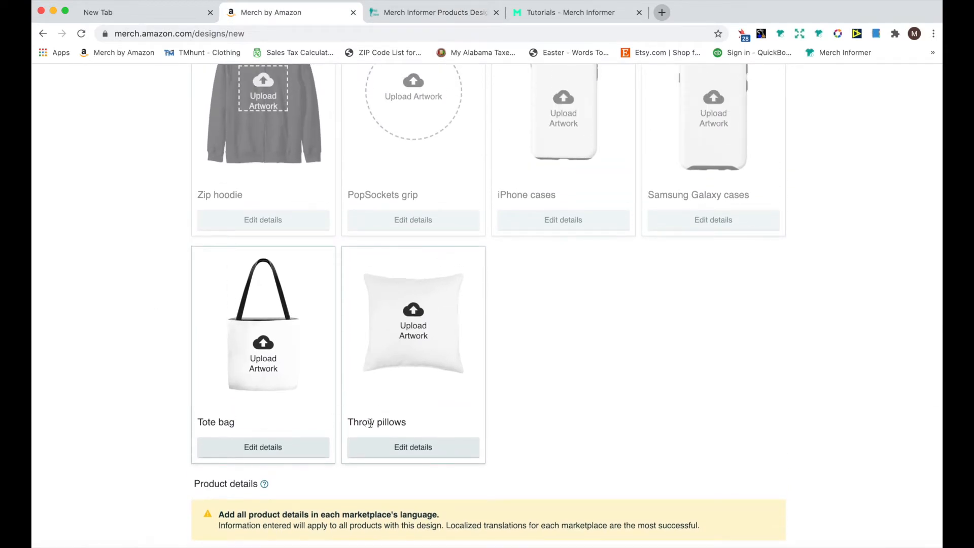
{"action": "scroll", "coordinate": [418, 324], "scroll_direction": "down", "scroll_amount": 3}
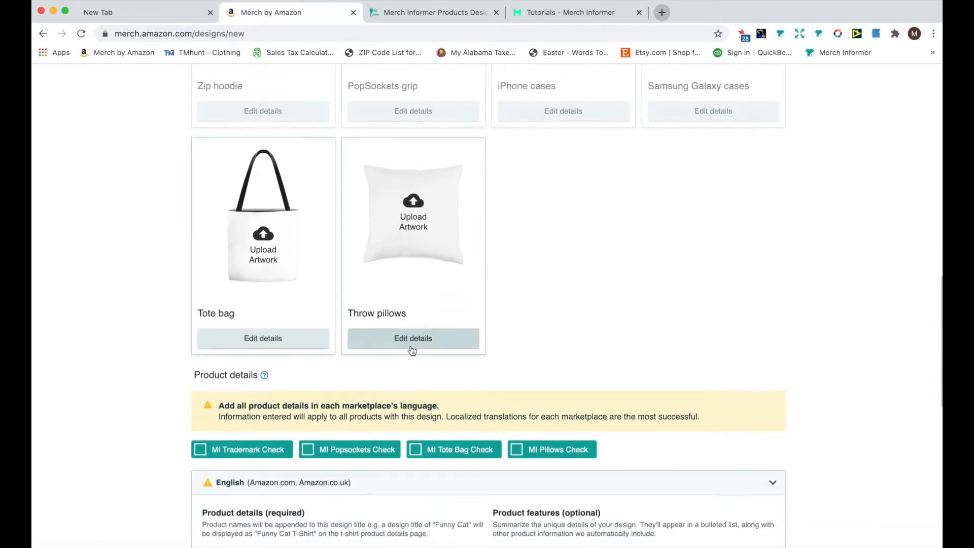
{"action": "left_click", "coordinate": [414, 344]}
{"action": "scroll", "coordinate": [413, 344], "scroll_direction": "down", "scroll_amount": 5}
{"action": "scroll", "coordinate": [413, 343], "scroll_direction": "down", "scroll_amount": 1}
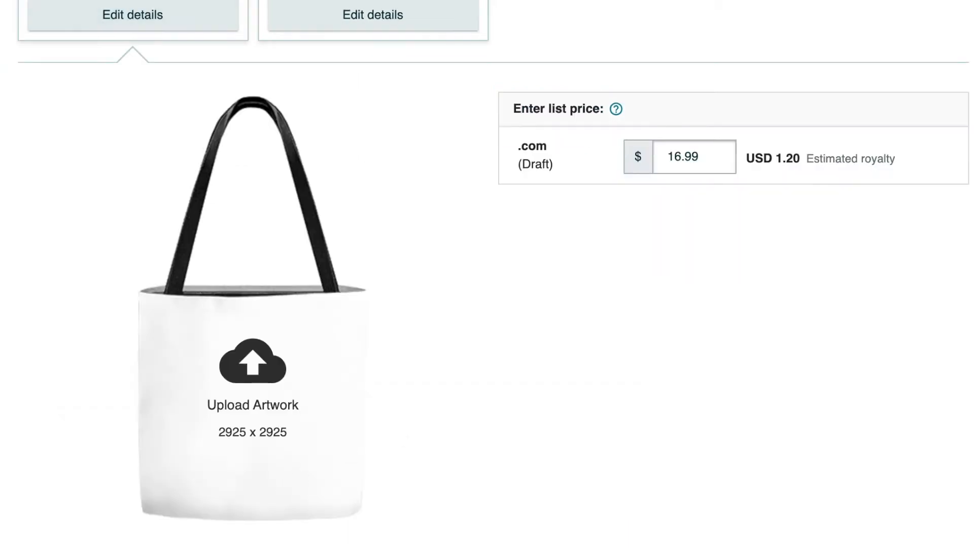
Return to the designer tab and close the product chooser
{"action": "left_click", "coordinate": [582, 13]}
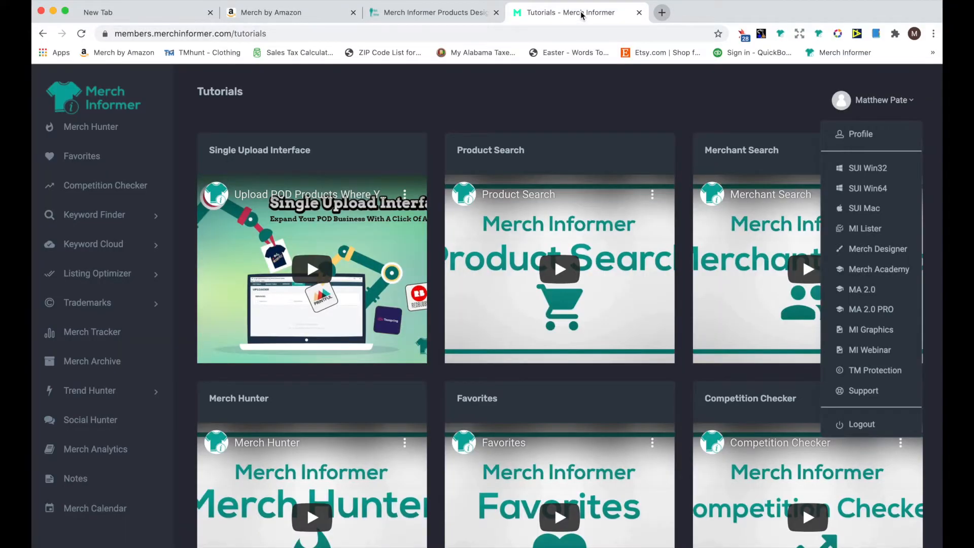
{"action": "left_click", "coordinate": [417, 14]}
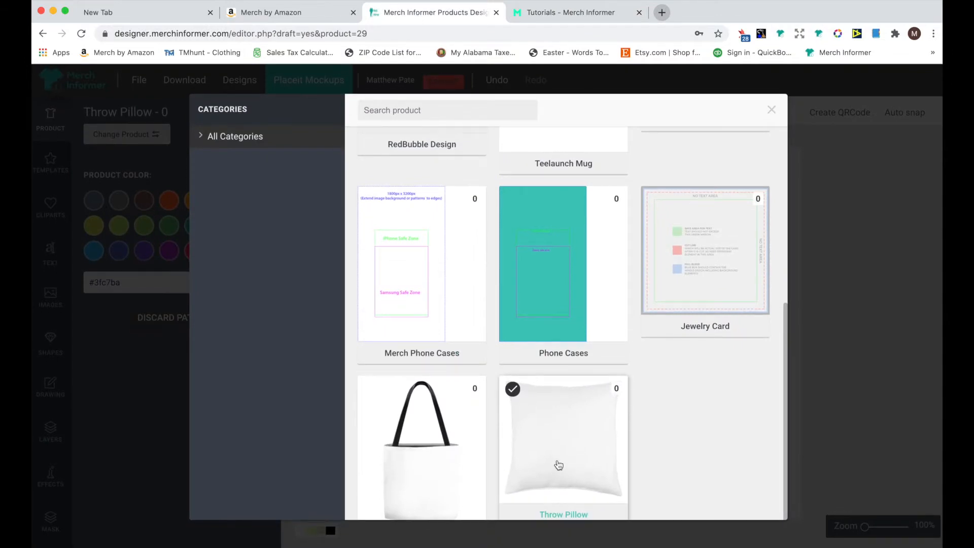
{"action": "left_click", "coordinate": [820, 352]}
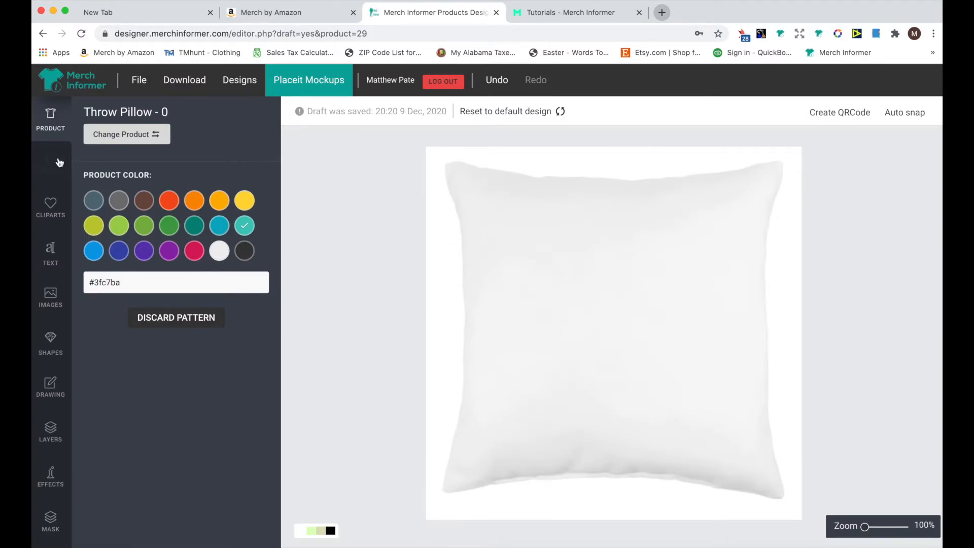
Browse the designer's Text, Images, Shapes, Drawing, Layers, Effects and Mask panels
{"action": "left_click", "coordinate": [57, 235]}
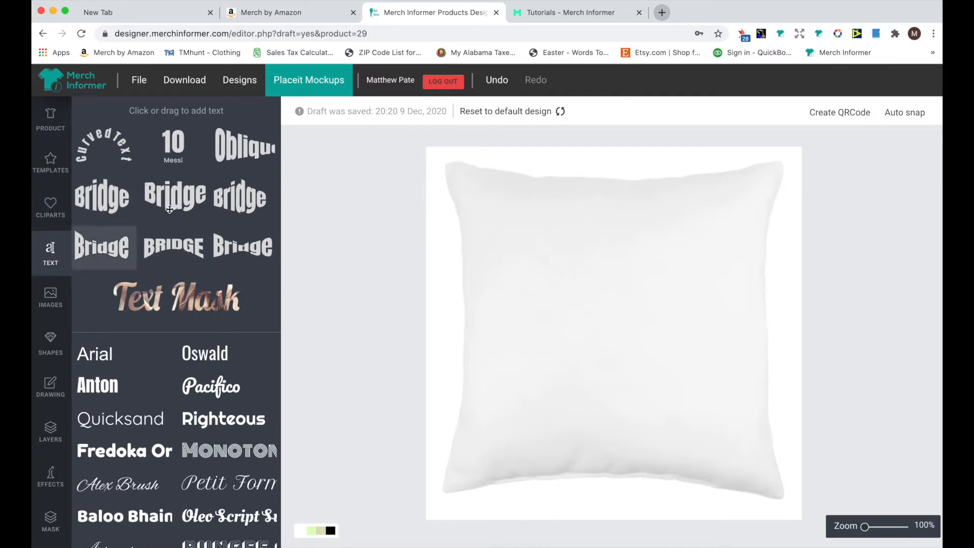
{"action": "left_click", "coordinate": [48, 302]}
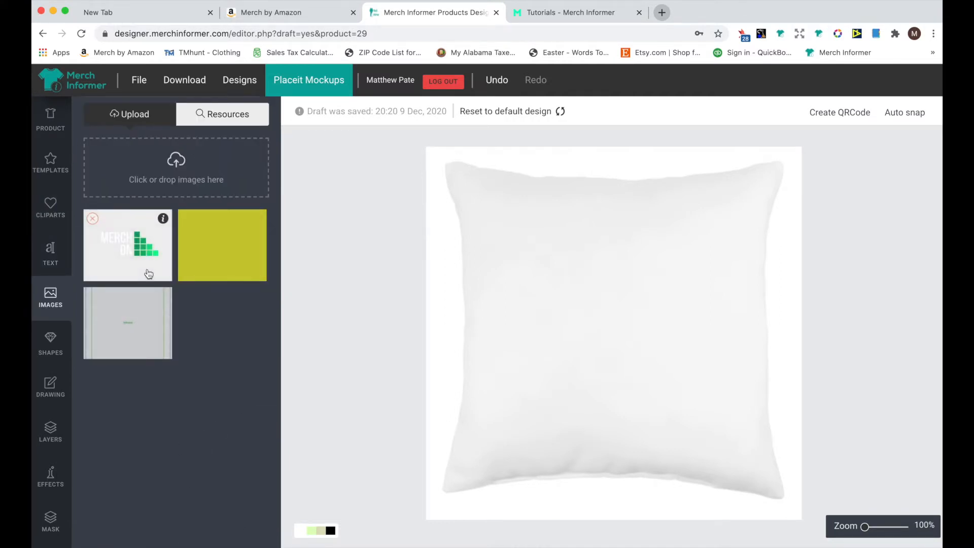
{"action": "left_click", "coordinate": [50, 342]}
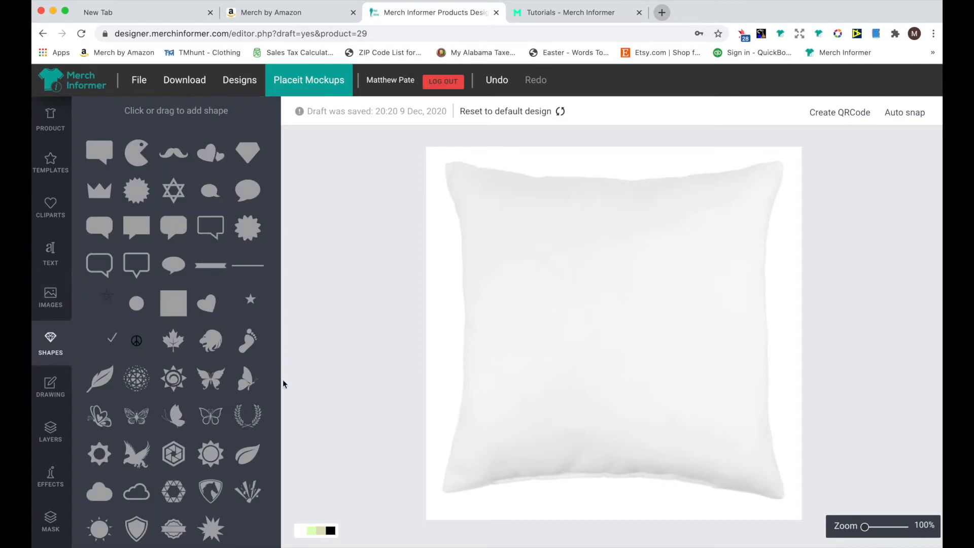
{"action": "left_click", "coordinate": [55, 395]}
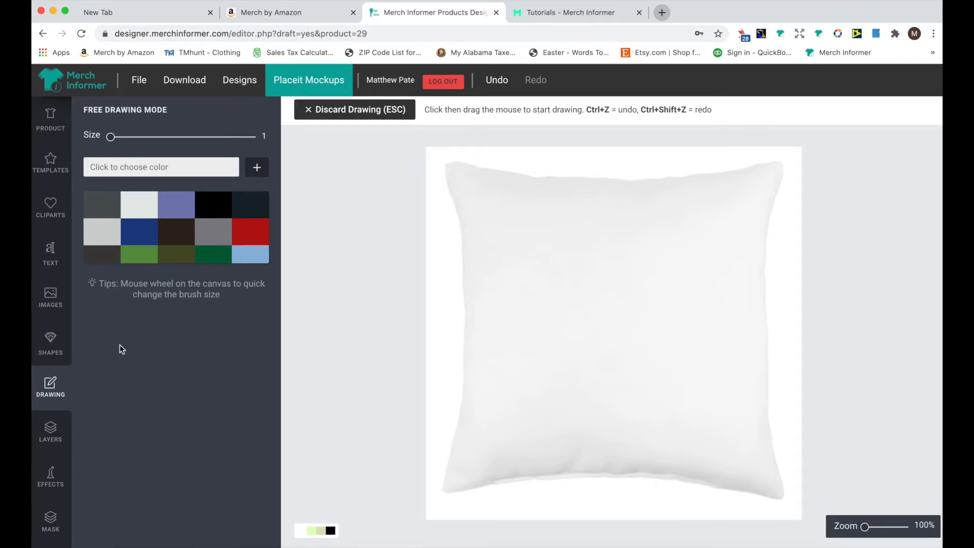
{"action": "left_click", "coordinate": [50, 440]}
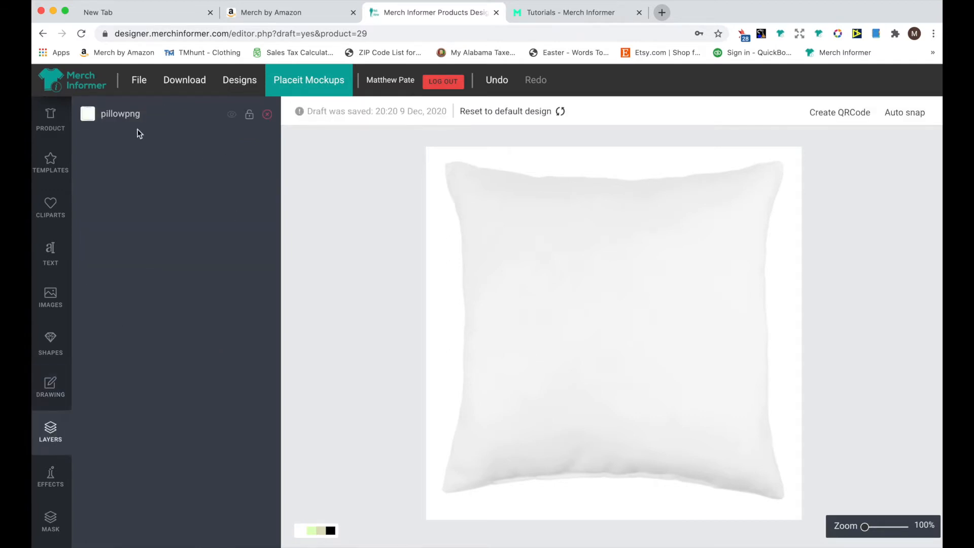
{"action": "left_click", "coordinate": [53, 476]}
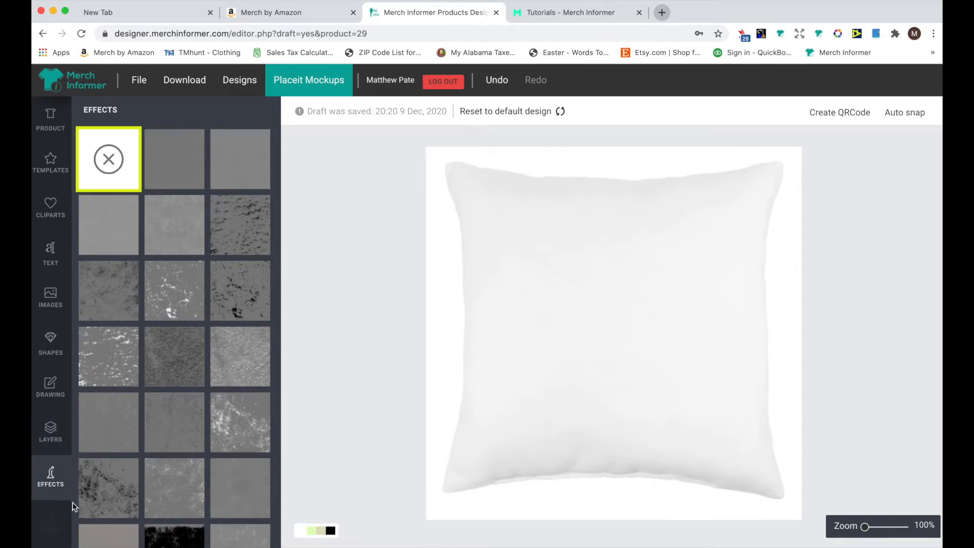
{"action": "scroll", "coordinate": [200, 482], "scroll_direction": "down", "scroll_amount": 1}
{"action": "left_click", "coordinate": [40, 472]}
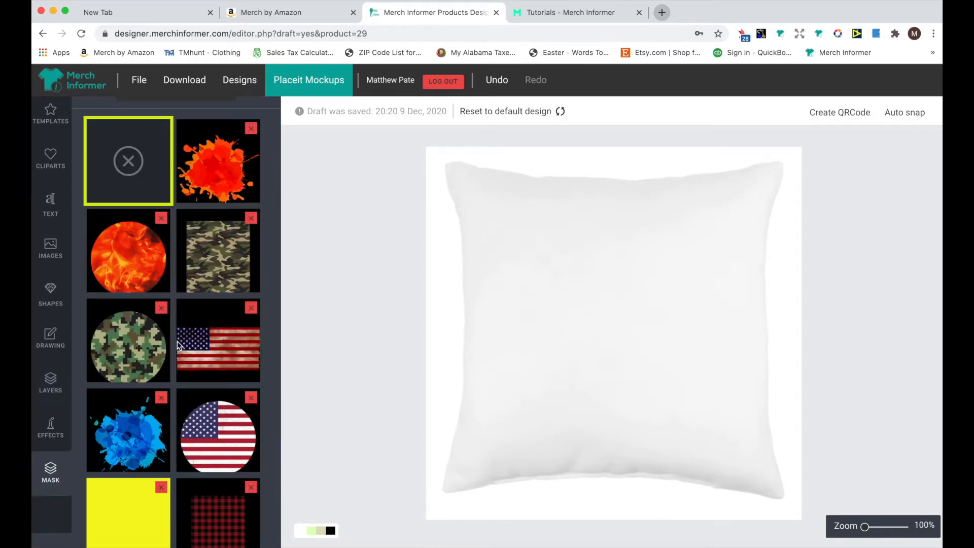
{"action": "left_click", "coordinate": [61, 416]}
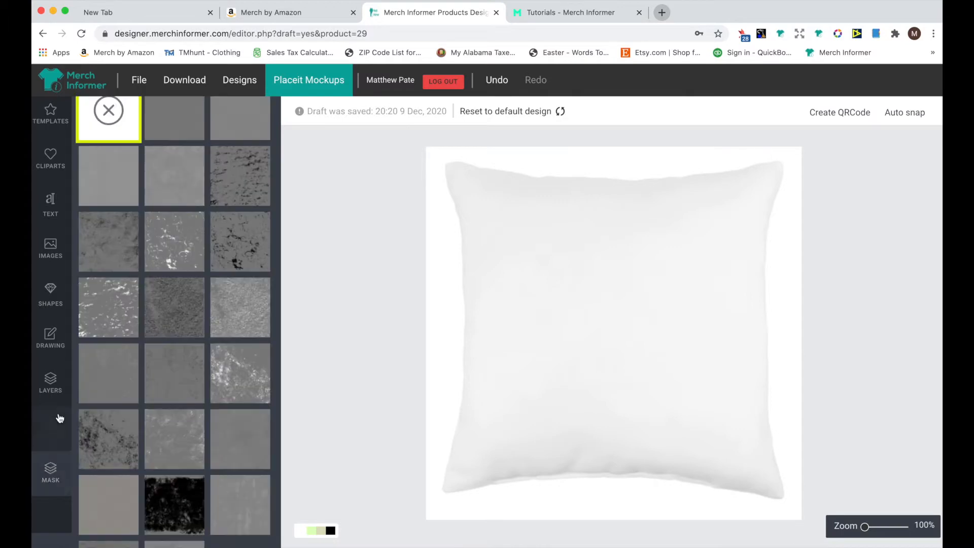
{"action": "scroll", "coordinate": [62, 337], "scroll_direction": "up", "scroll_amount": 1}
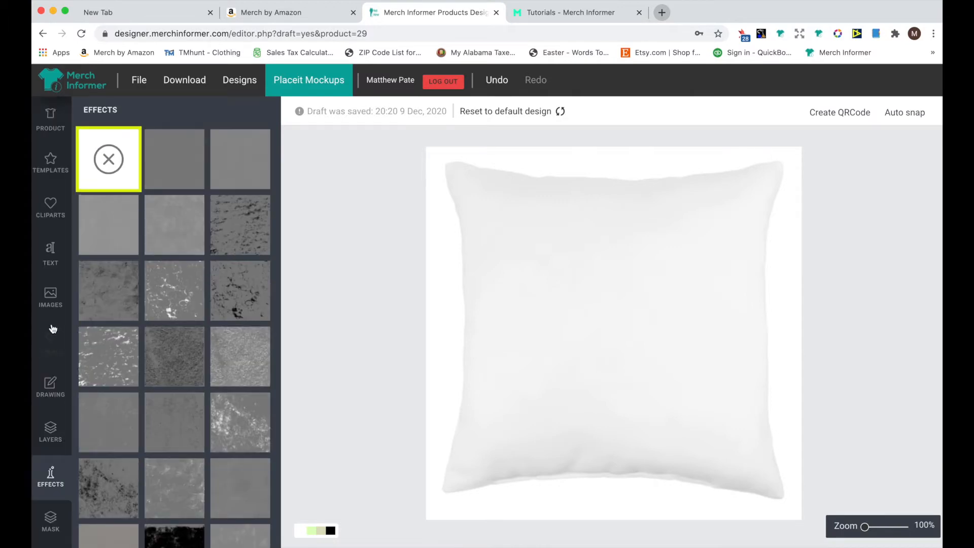
{"action": "left_click", "coordinate": [53, 300]}
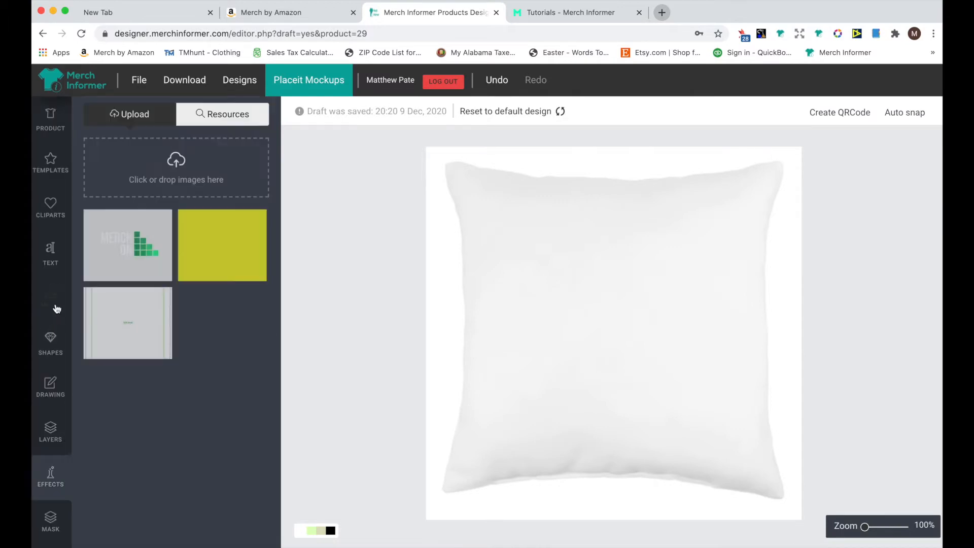
Place the uploaded Merch On image onto the pillow
{"action": "left_click", "coordinate": [133, 251]}
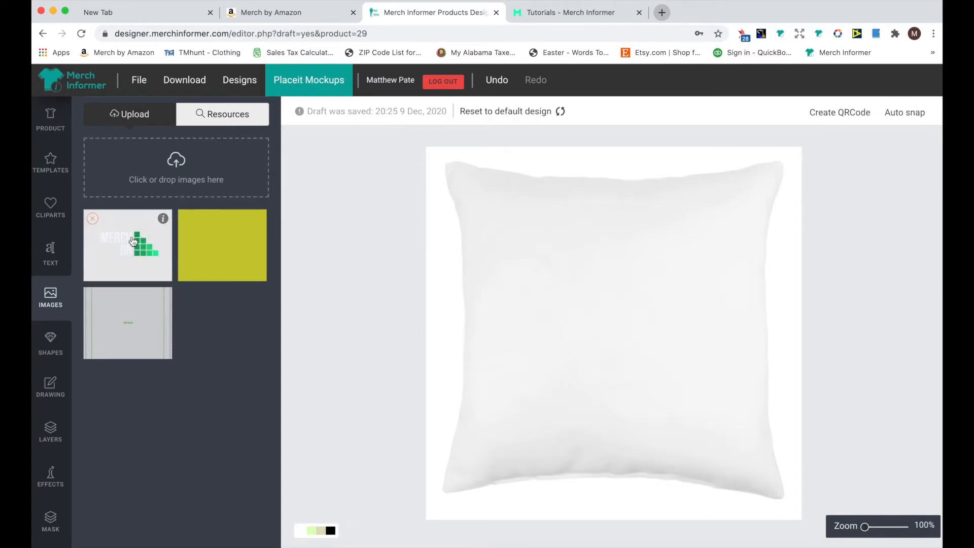
{"action": "left_click", "coordinate": [133, 241]}
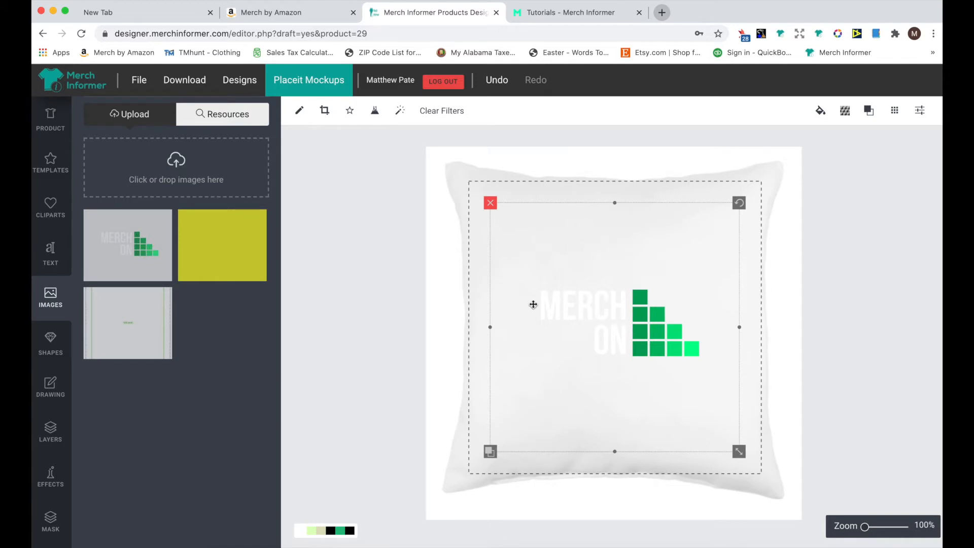
Toggle the visibility of the BlackandGreenSquares layer, leaving it hidden
{"action": "left_click", "coordinate": [53, 439]}
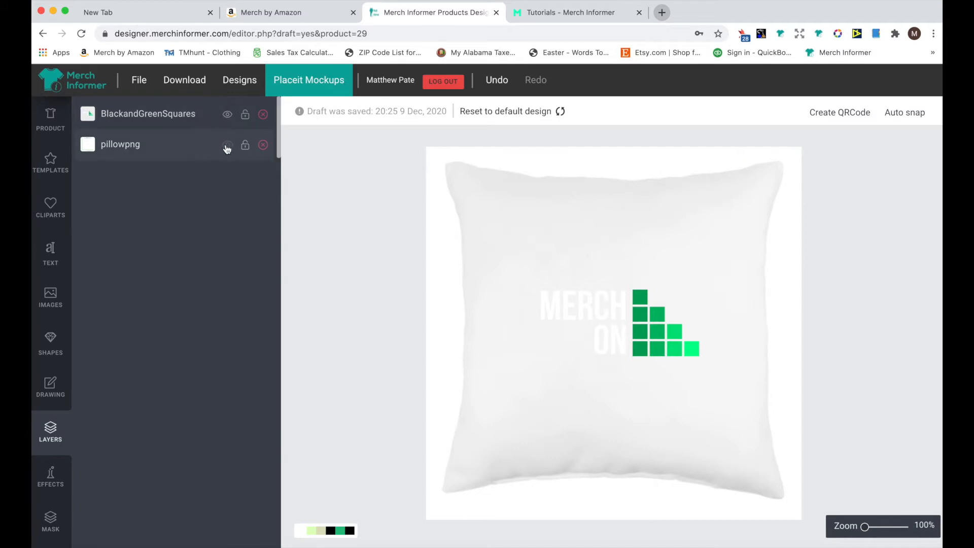
{"action": "left_click", "coordinate": [232, 115]}
{"action": "left_click", "coordinate": [232, 115]}
{"action": "left_click", "coordinate": [231, 115]}
{"action": "left_click", "coordinate": [232, 115]}
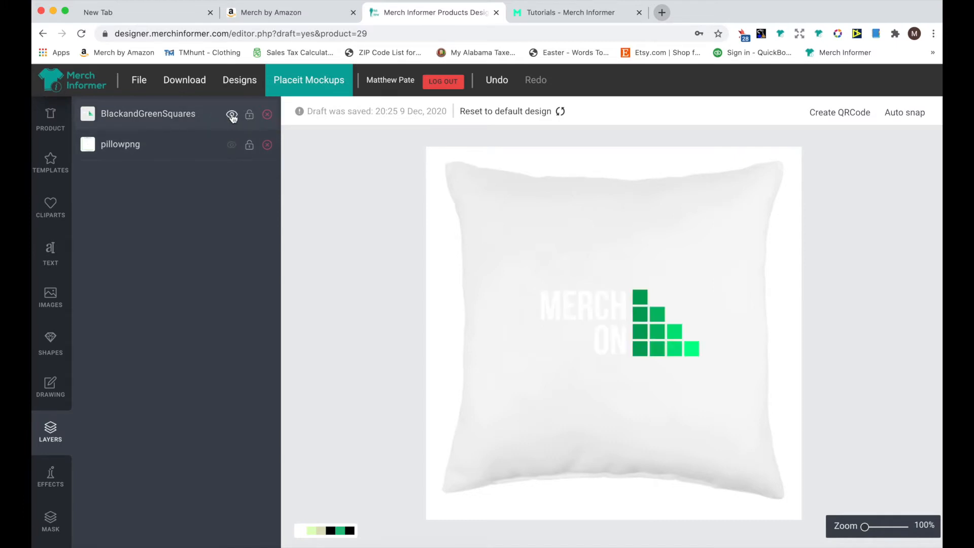
{"action": "left_click", "coordinate": [232, 116]}
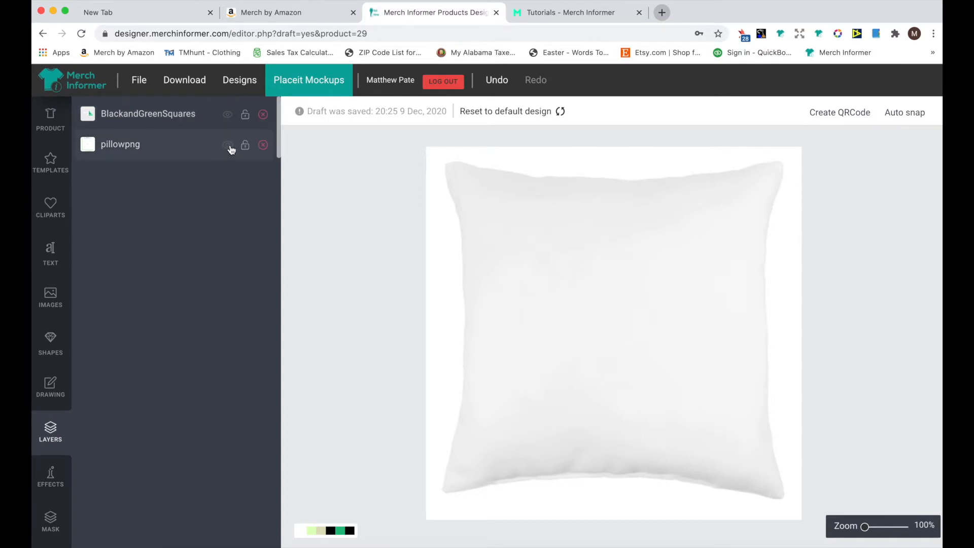
Delete the pillowpng layer and place the pillow template image from the uploads
{"action": "left_click", "coordinate": [264, 146]}
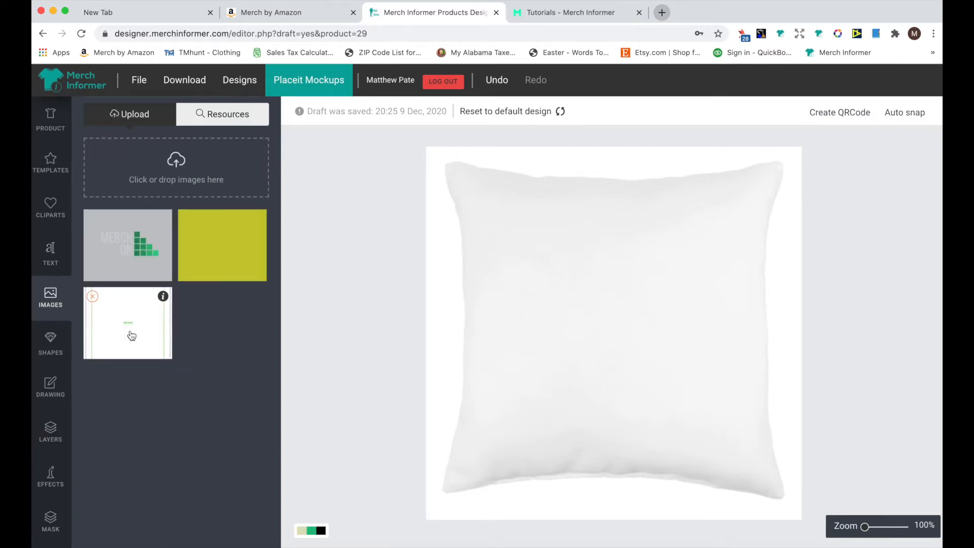
{"action": "left_click", "coordinate": [131, 335]}
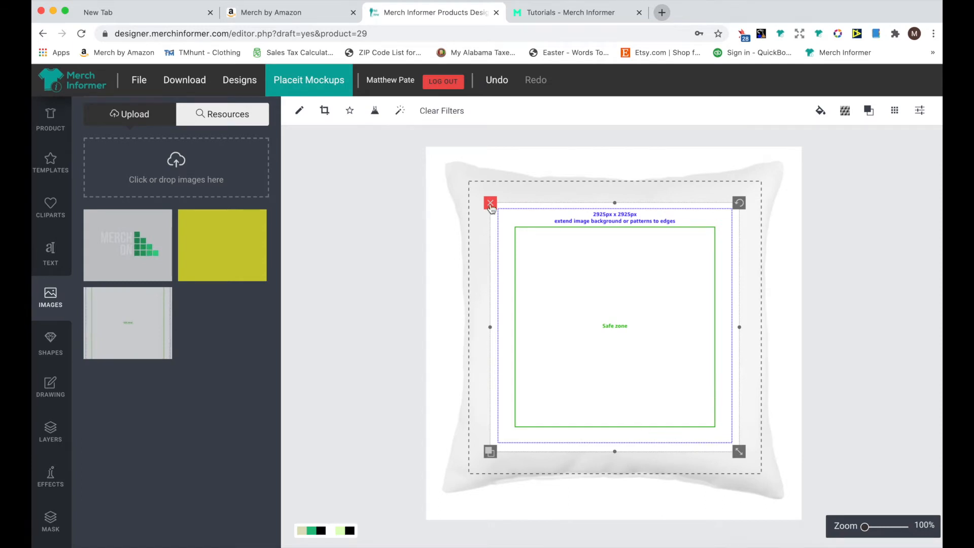
Scale the template image to cover the pillow's print area
{"action": "left_click_drag", "start_coordinate": [739, 451], "coordinate": [770, 486]}
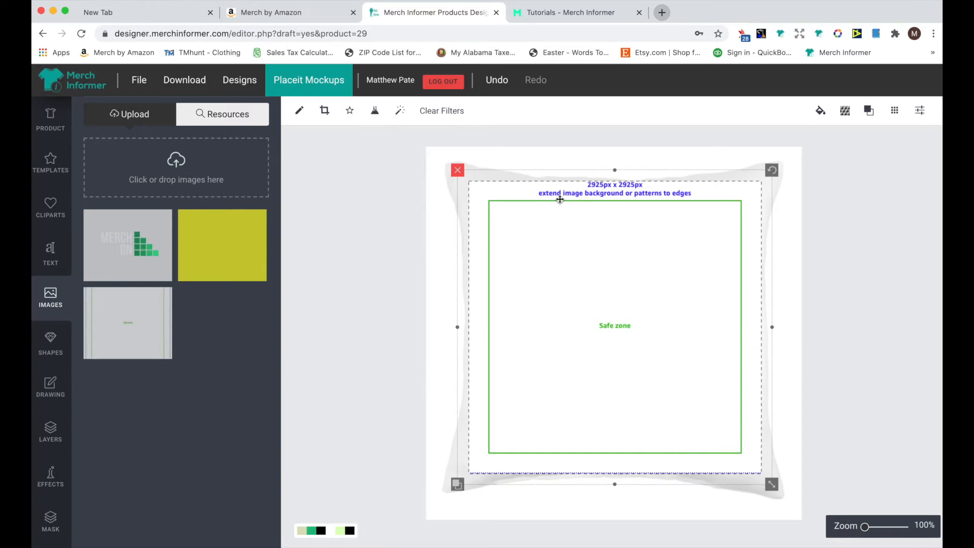
{"action": "left_click_drag", "start_coordinate": [772, 485], "coordinate": [758, 468]}
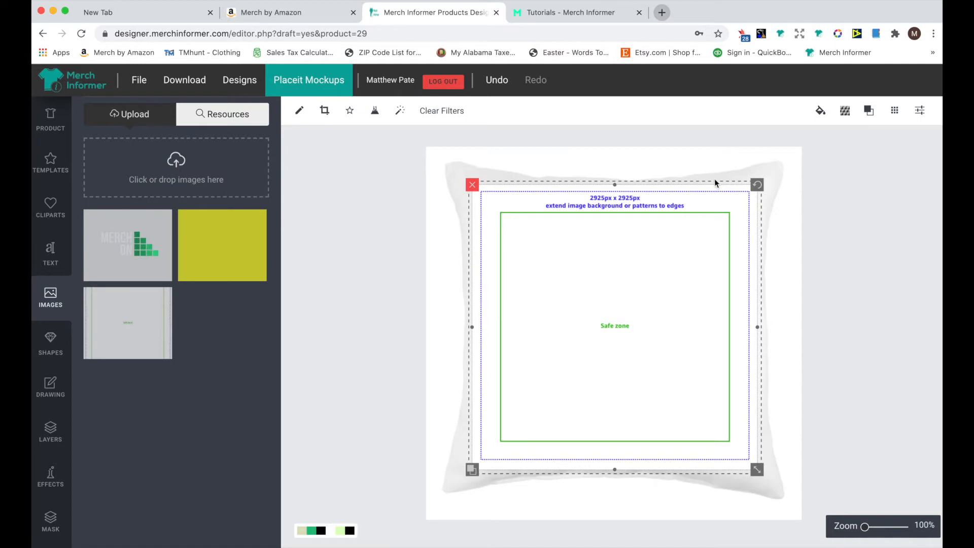
{"action": "left_click_drag", "start_coordinate": [757, 473], "coordinate": [765, 483]}
Hide the pillowpng template layer in the layers list
{"action": "left_click", "coordinate": [50, 431]}
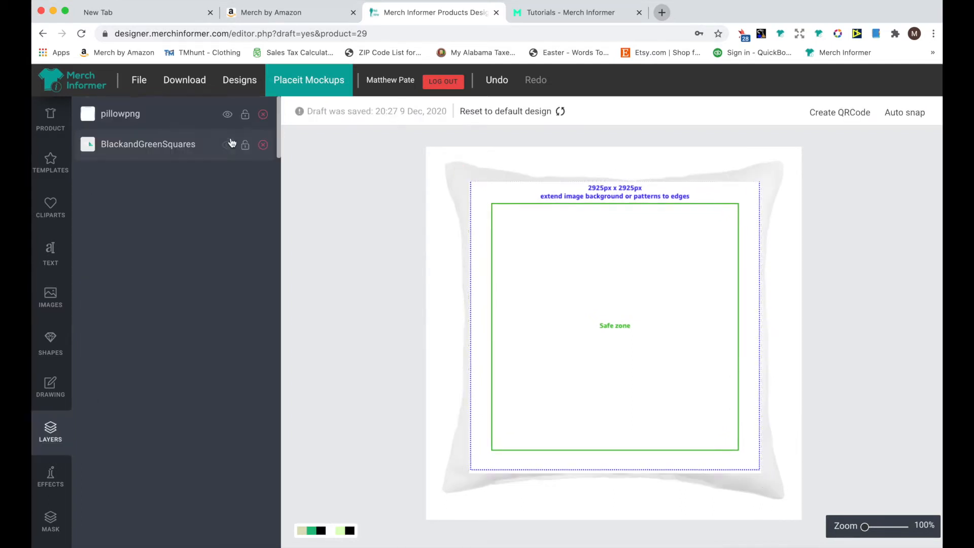
{"action": "left_click", "coordinate": [231, 115]}
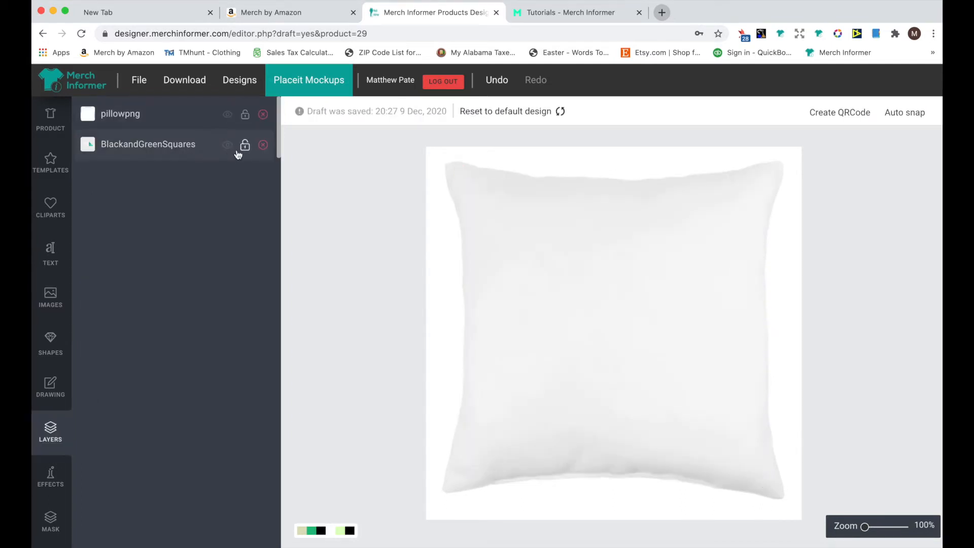
{"action": "left_click", "coordinate": [224, 147]}
{"action": "left_click", "coordinate": [226, 144]}
Add a black square shape to the pillow and enlarge it to about a third of the print area
{"action": "left_click", "coordinate": [50, 345]}
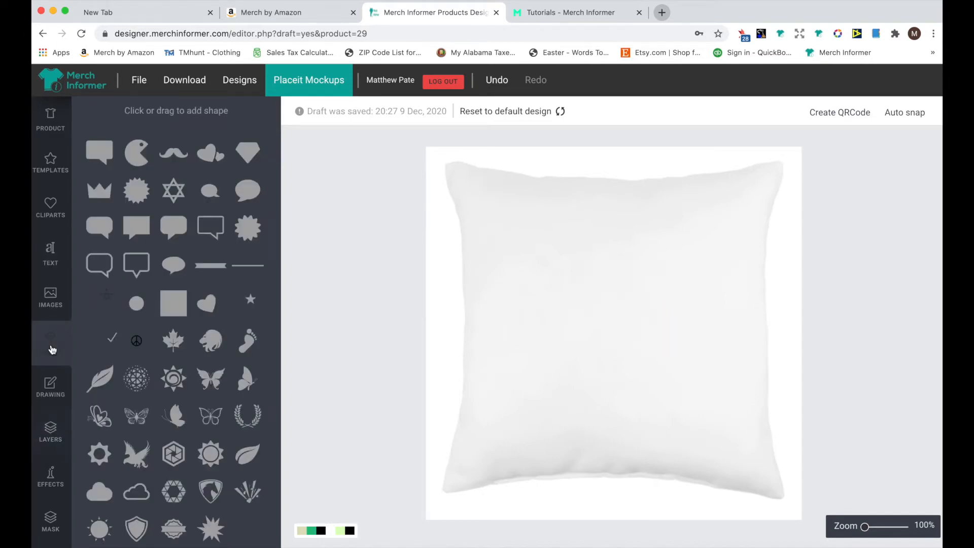
{"action": "left_click", "coordinate": [174, 303]}
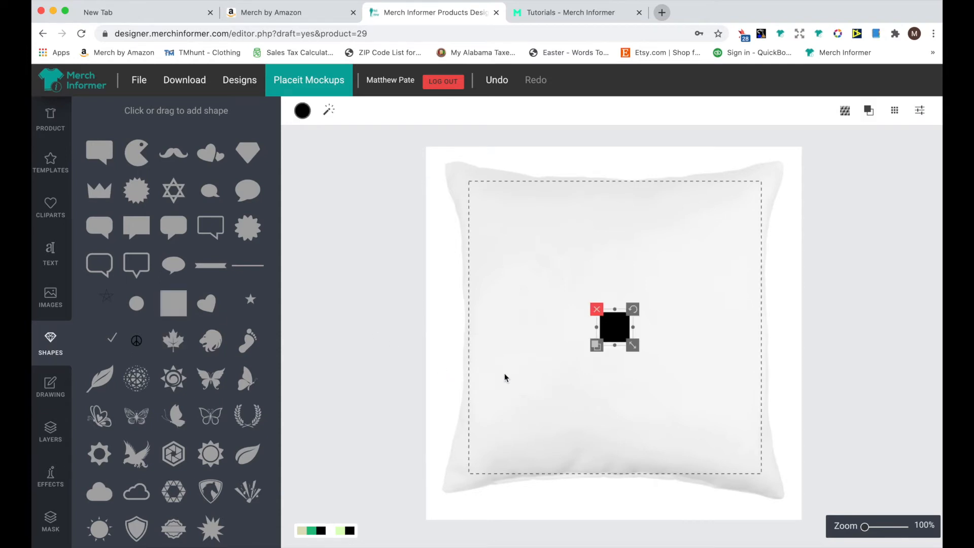
{"action": "left_click_drag", "start_coordinate": [630, 343], "coordinate": [658, 385]}
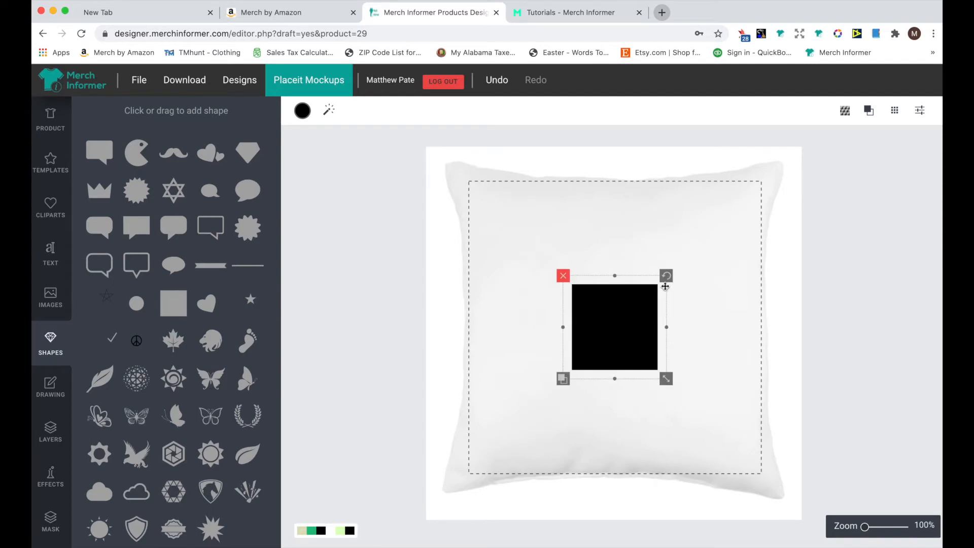
Rotate the square slightly and undo the rotation
{"action": "mouse_move", "coordinate": [667, 273]}
{"action": "left_mouse_down"}
{"action": "mouse_move", "coordinate": [599, 274]}
{"action": "mouse_move", "coordinate": [662, 291]}
{"action": "left_mouse_up"}
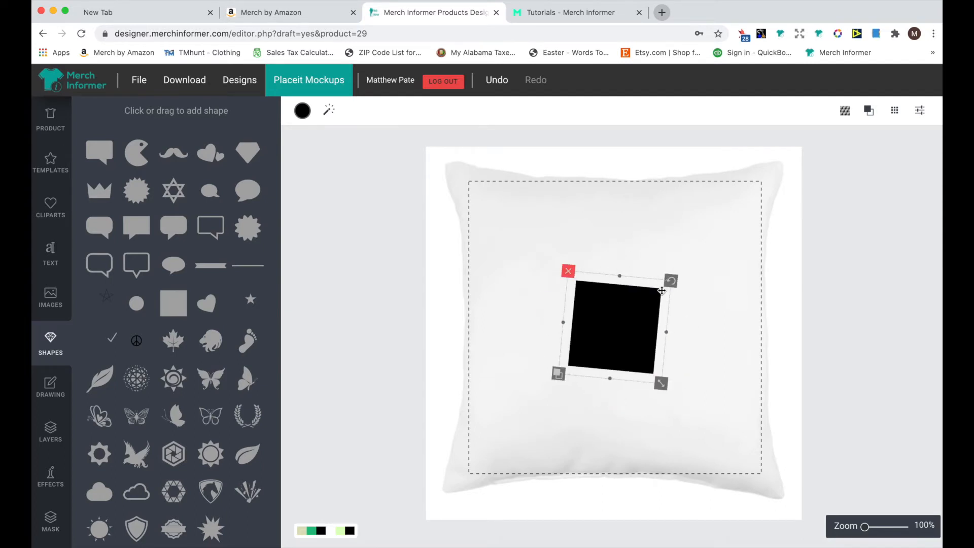
{"action": "key", "text": "ctrl+z"}
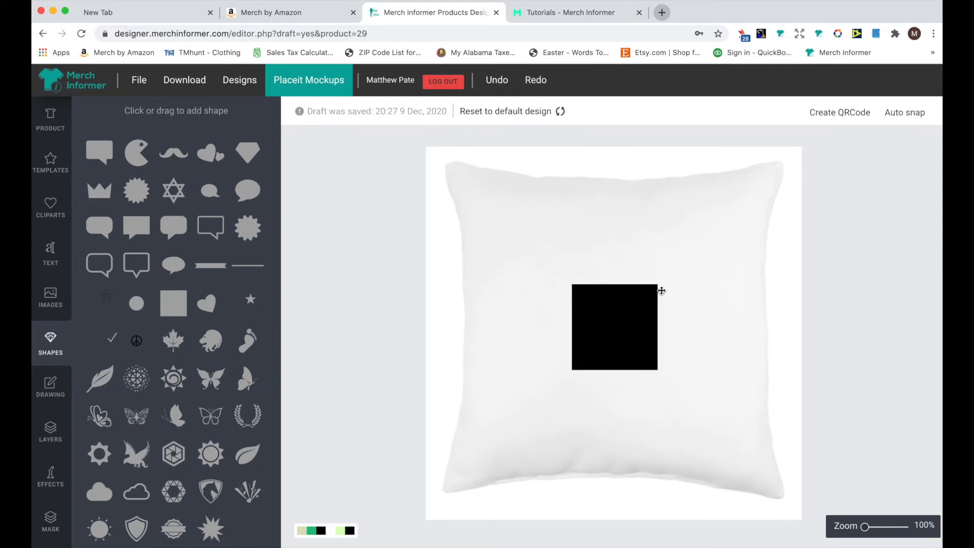
{"action": "left_click", "coordinate": [614, 325]}
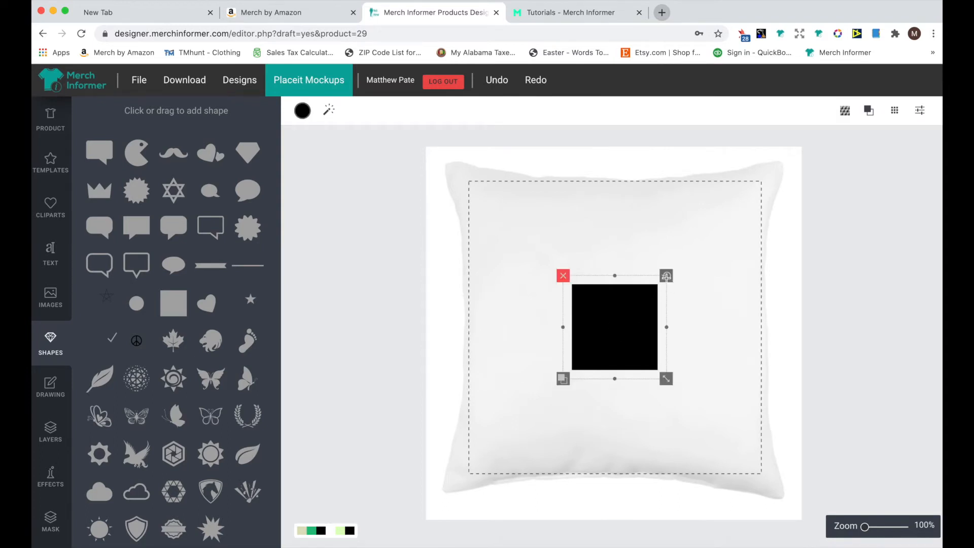
{"action": "left_click", "coordinate": [561, 380]}
{"action": "left_click", "coordinate": [648, 343]}
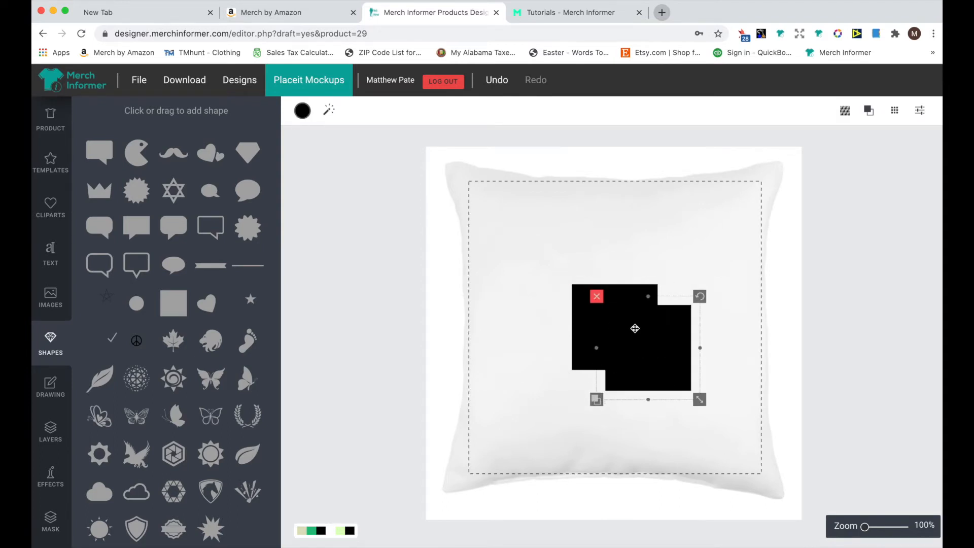
{"action": "left_click", "coordinate": [596, 296]}
Enlarge the black square to cover the pillow's whole print area
{"action": "left_click", "coordinate": [621, 344]}
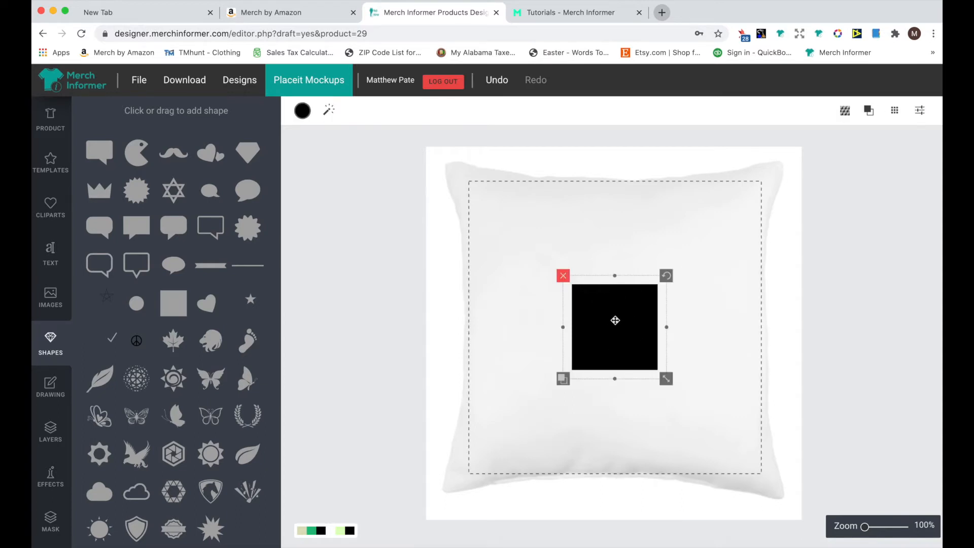
{"action": "left_click_drag", "start_coordinate": [666, 380], "coordinate": [814, 506]}
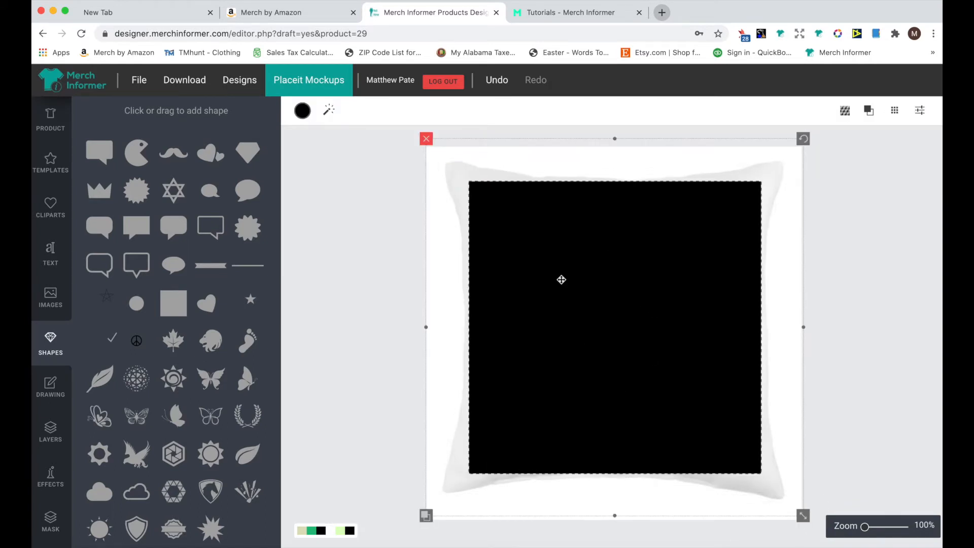
Change the square's fill colour to light blue #52dcff with the colour picker
{"action": "left_click", "coordinate": [303, 112]}
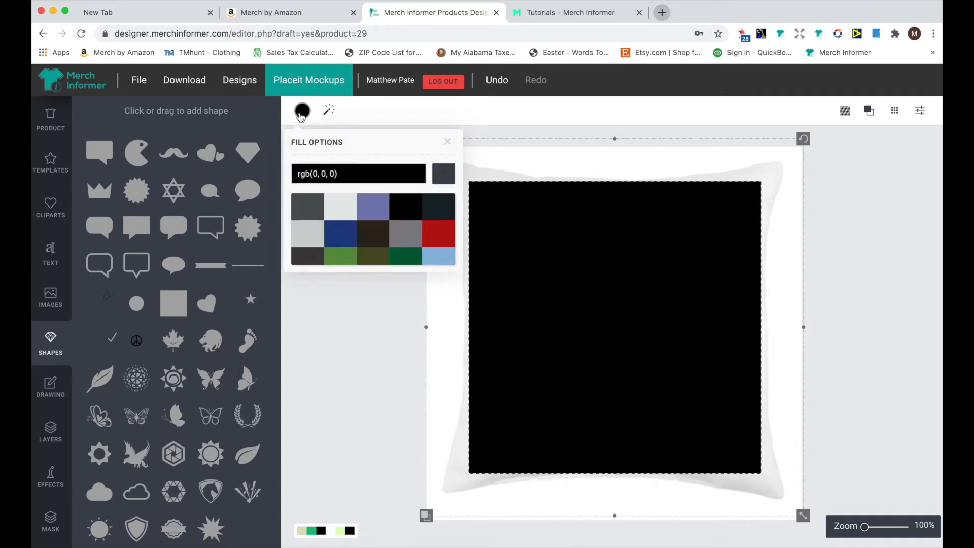
{"action": "left_click", "coordinate": [351, 177]}
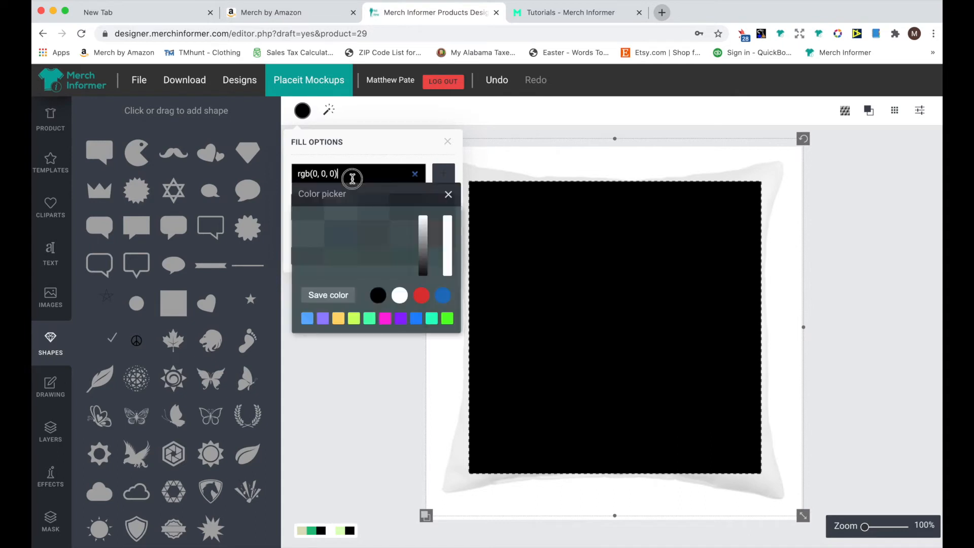
{"action": "mouse_move", "coordinate": [339, 239]}
{"action": "left_mouse_down"}
{"action": "mouse_move", "coordinate": [380, 233]}
{"action": "mouse_move", "coordinate": [324, 253]}
{"action": "mouse_move", "coordinate": [396, 242]}
{"action": "mouse_move", "coordinate": [331, 233]}
{"action": "mouse_move", "coordinate": [355, 253]}
{"action": "mouse_move", "coordinate": [359, 234]}
{"action": "left_mouse_up"}
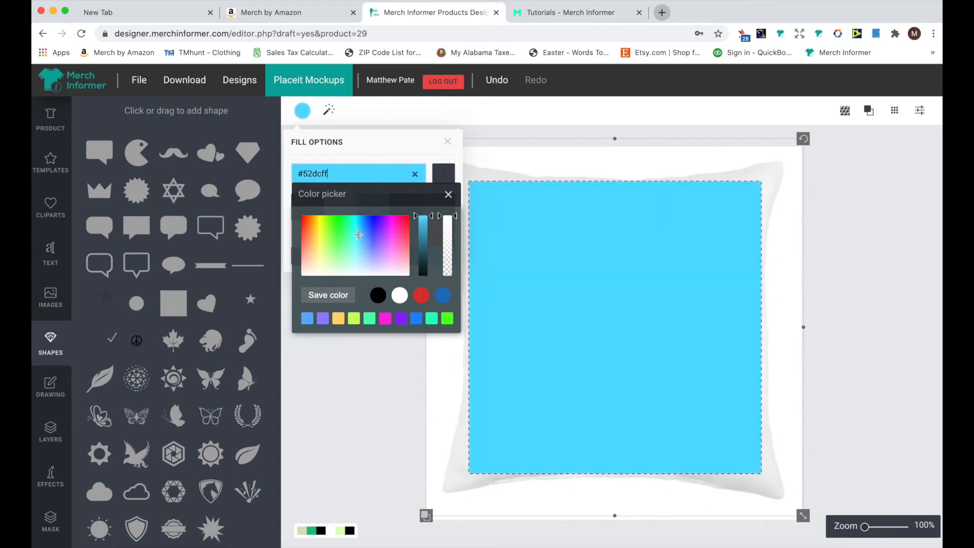
{"action": "left_click", "coordinate": [341, 406]}
{"action": "left_click", "coordinate": [57, 259]}
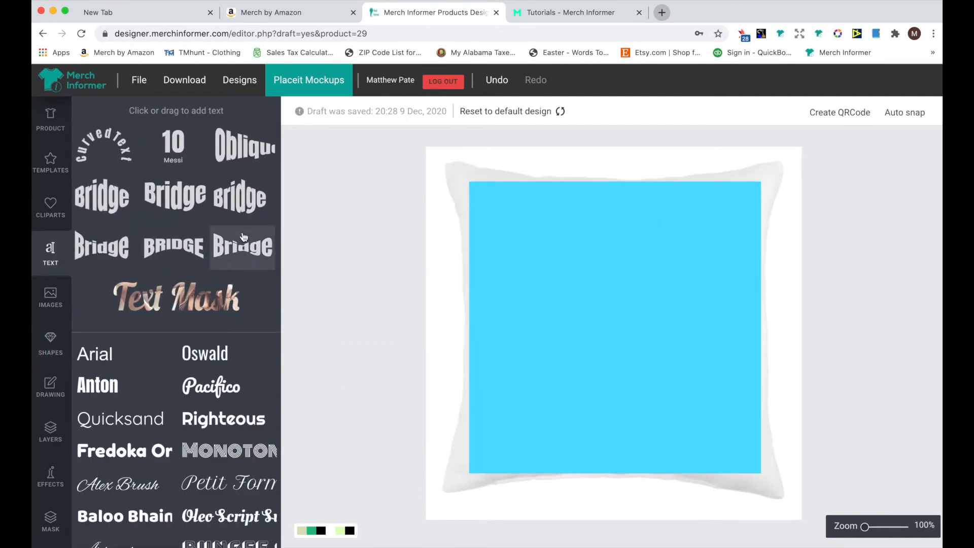
{"action": "left_click", "coordinate": [132, 380]}
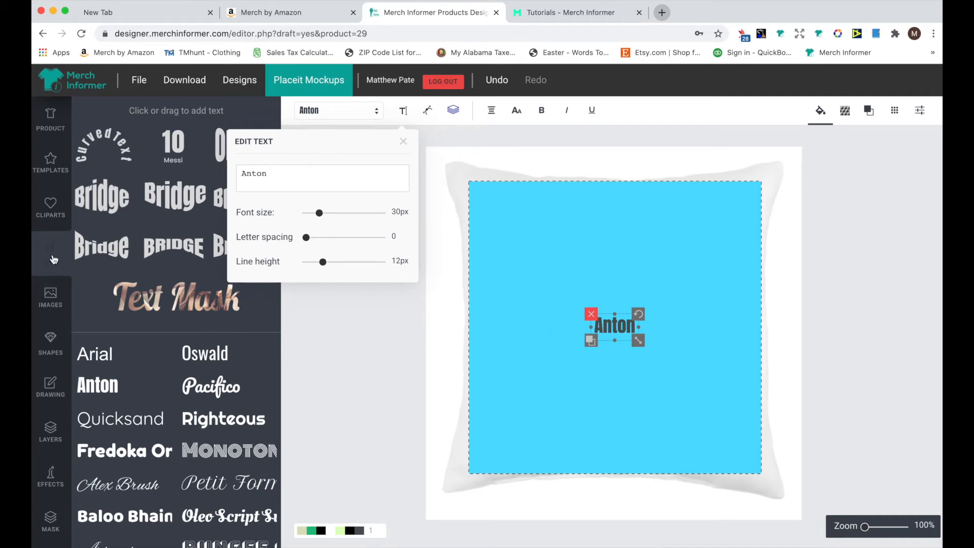
{"action": "left_click_drag", "start_coordinate": [639, 341], "coordinate": [685, 364]}
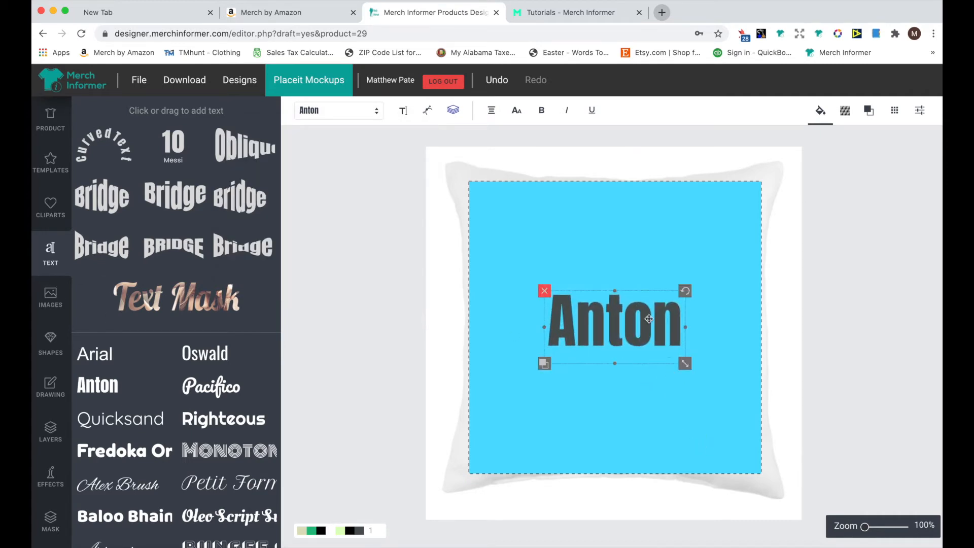
{"action": "left_click", "coordinate": [544, 290]}
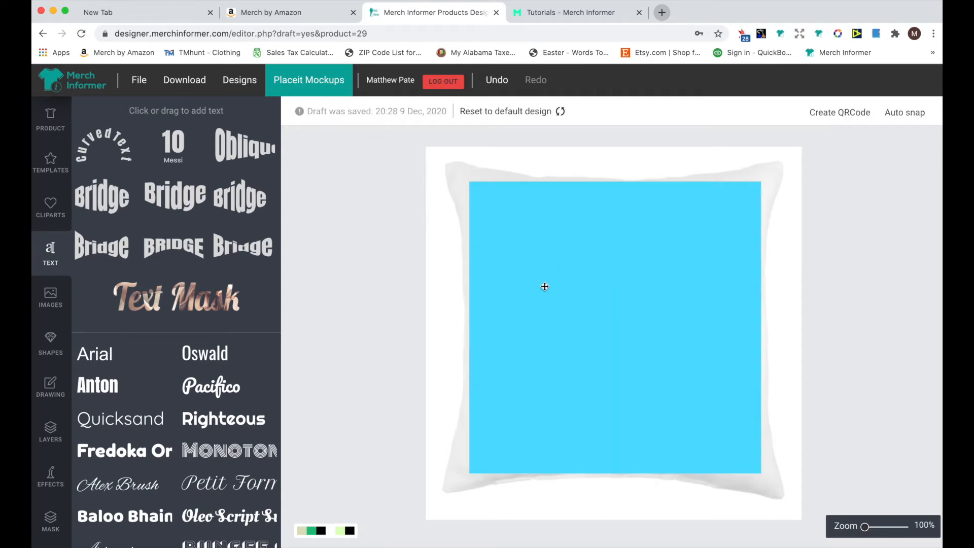
Set the square's fill colour back to black from the colour picker swatches
{"action": "left_click", "coordinate": [570, 315]}
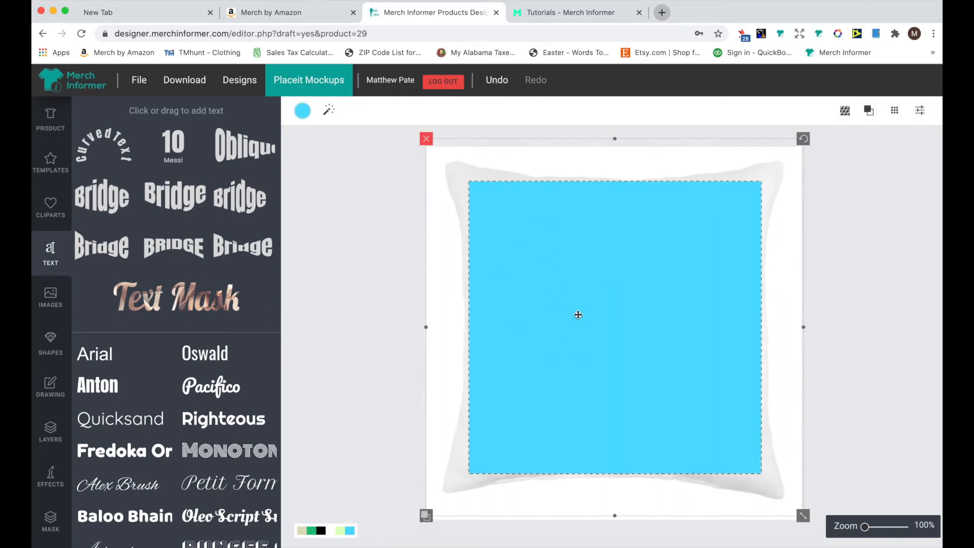
{"action": "left_click", "coordinate": [303, 115]}
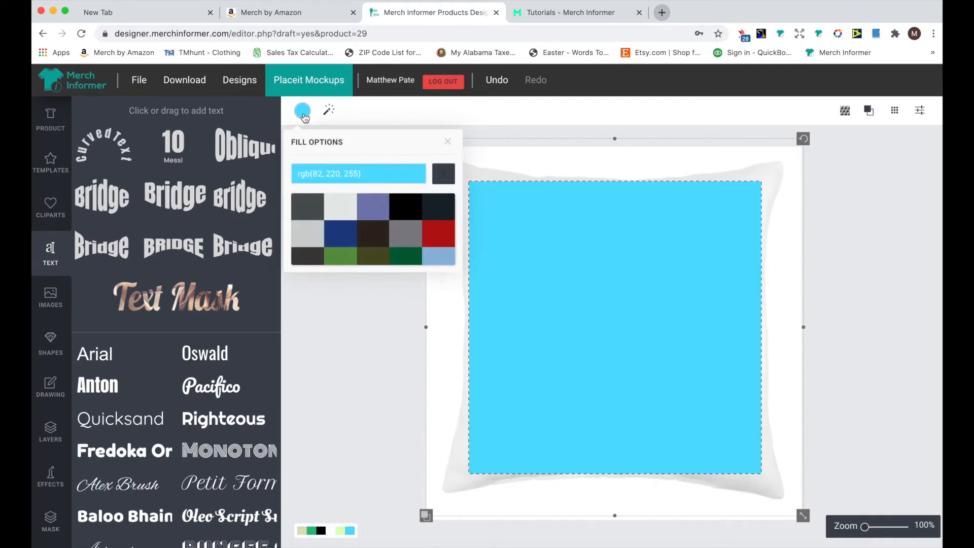
{"action": "left_click", "coordinate": [342, 173]}
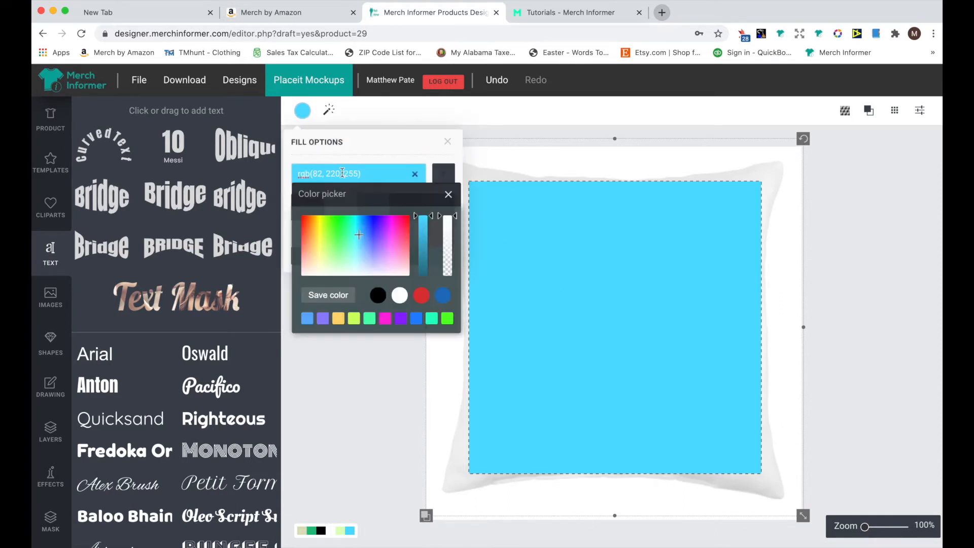
{"action": "left_click", "coordinate": [378, 295]}
{"action": "left_click", "coordinate": [355, 430]}
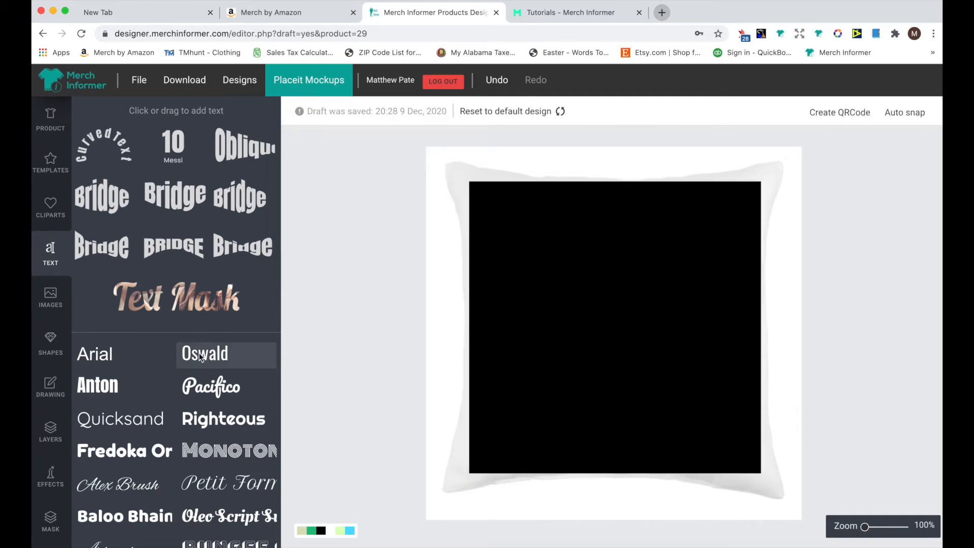
Show the BlackandGreenSquares layer and move it to the top of the layers list
{"action": "left_click", "coordinate": [46, 435]}
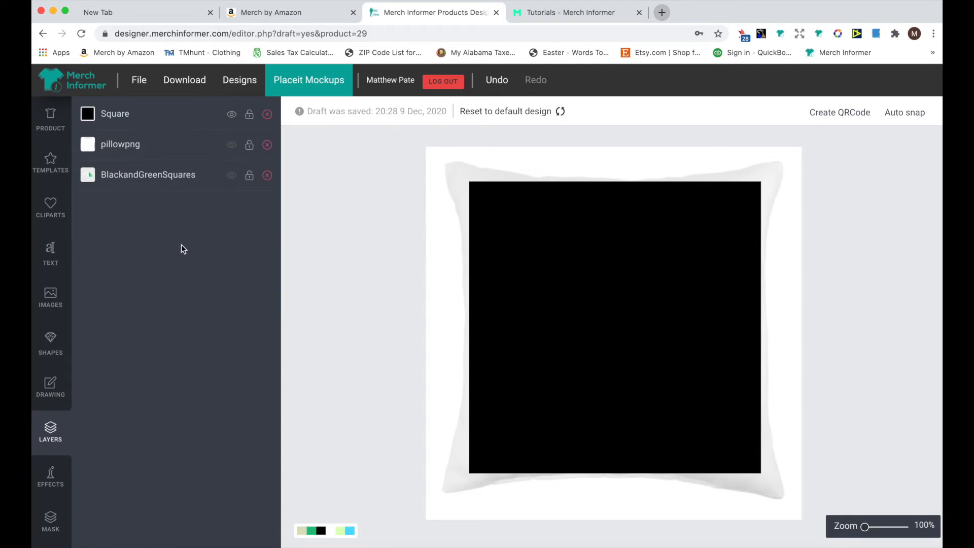
{"action": "left_click", "coordinate": [229, 146]}
{"action": "left_click", "coordinate": [228, 175]}
{"action": "left_click_drag", "start_coordinate": [175, 181], "coordinate": [205, 115]}
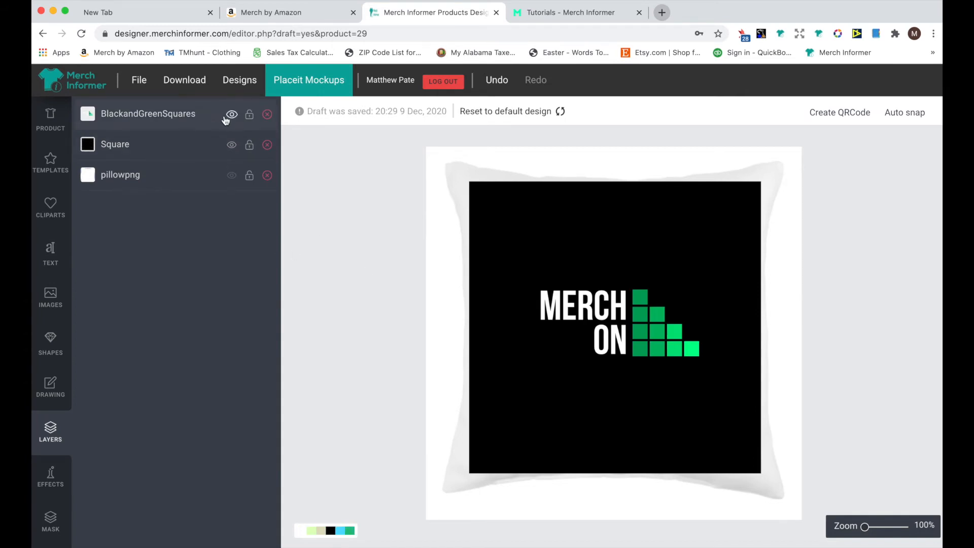
Toggle the Square and pillowpng layers' visibility to check how the logo sits on the pillow
{"action": "left_click", "coordinate": [231, 145]}
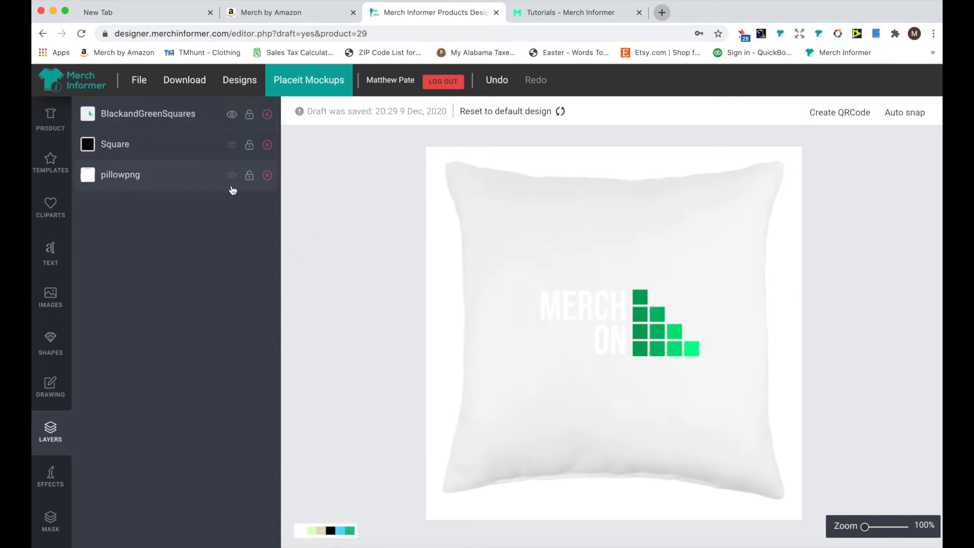
{"action": "left_click", "coordinate": [227, 176]}
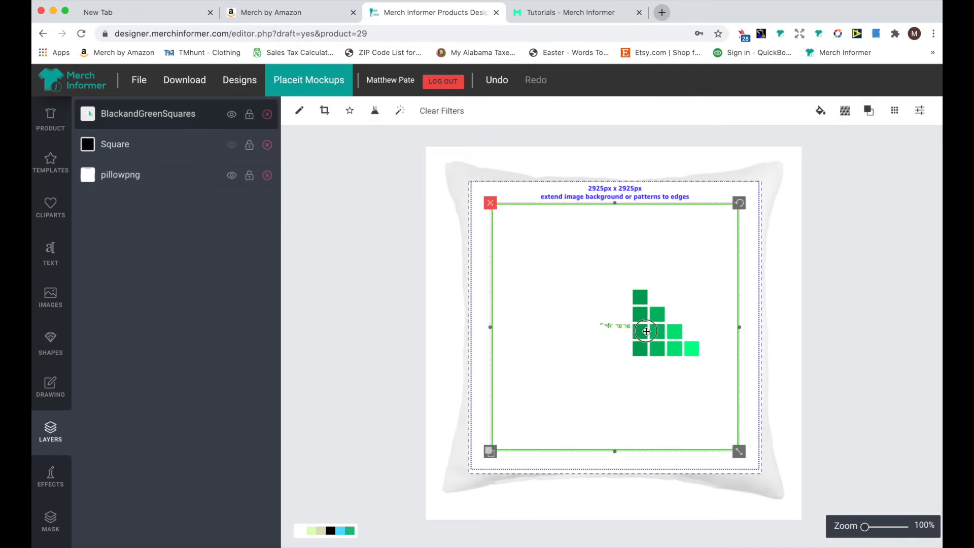
{"action": "left_click", "coordinate": [231, 146]}
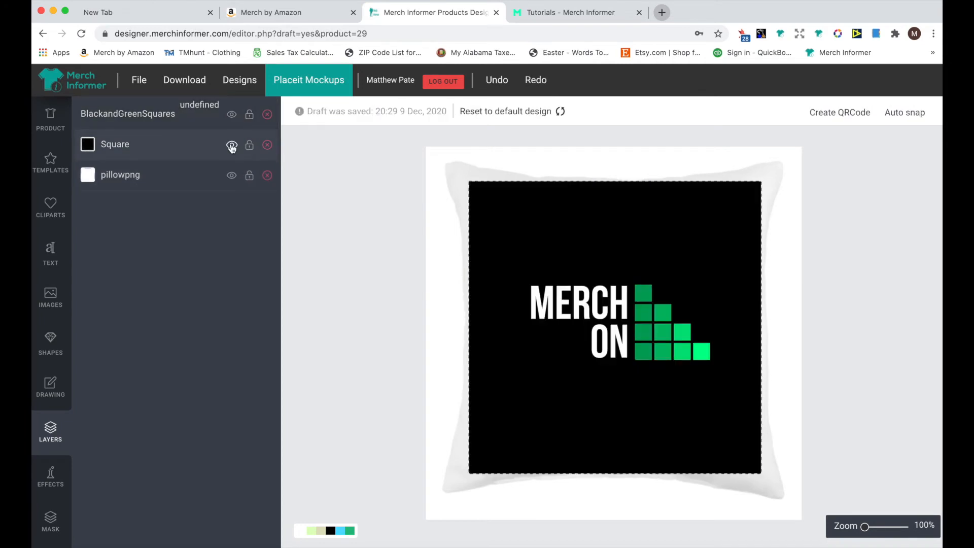
{"action": "left_click", "coordinate": [231, 146]}
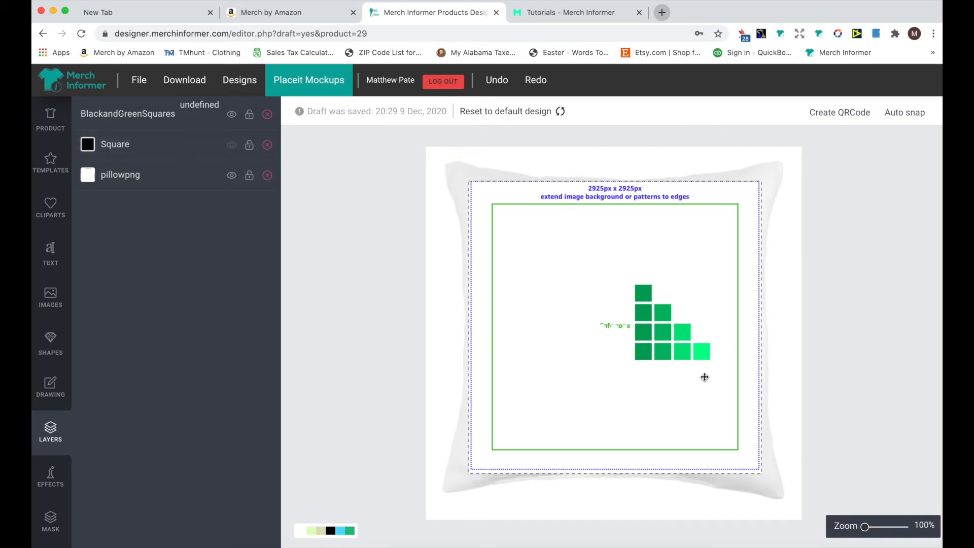
Enlarge the BlackandGreenSquares logo slightly and show the Square background layer again
{"action": "left_click", "coordinate": [676, 351]}
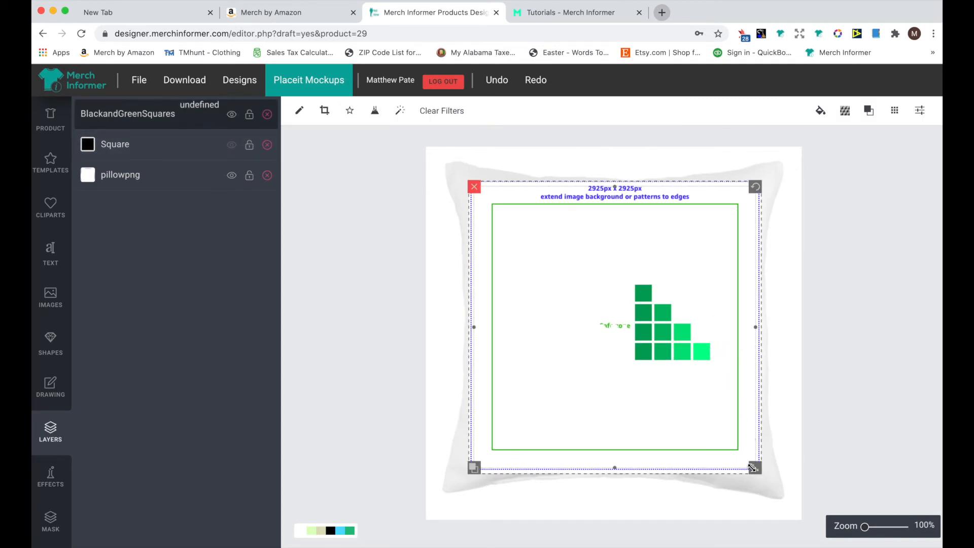
{"action": "left_click_drag", "start_coordinate": [753, 468], "coordinate": [766, 479]}
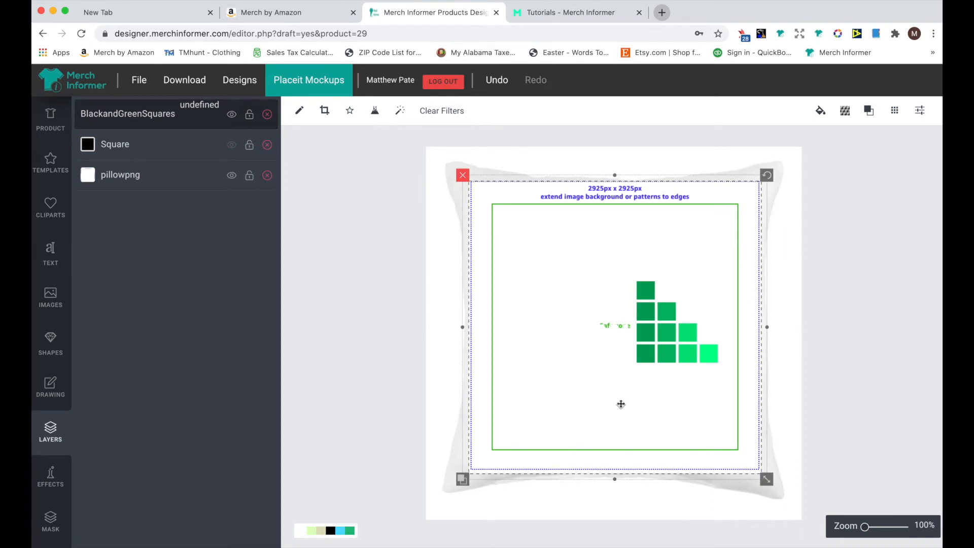
{"action": "left_click", "coordinate": [227, 146]}
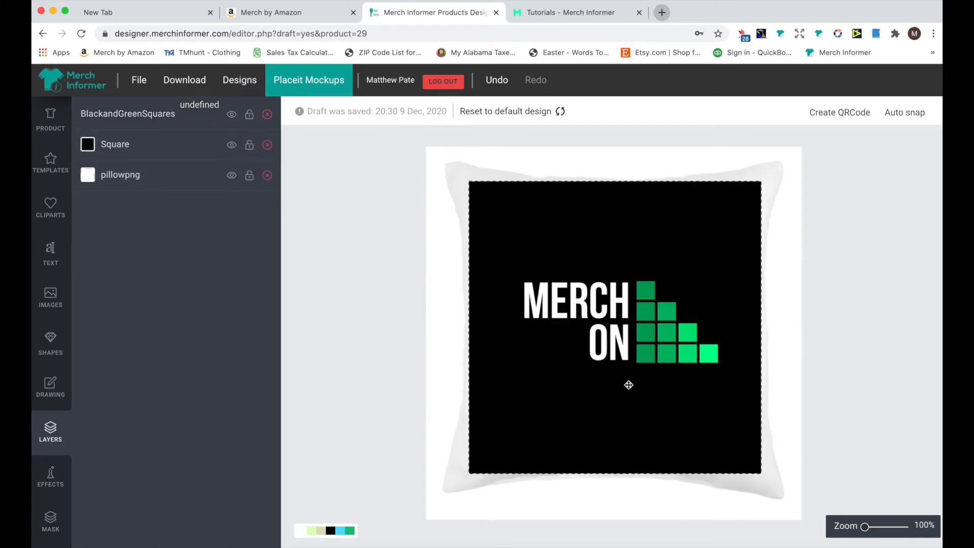
Download the finished pillow design as a PNG image
{"action": "left_click", "coordinate": [629, 336]}
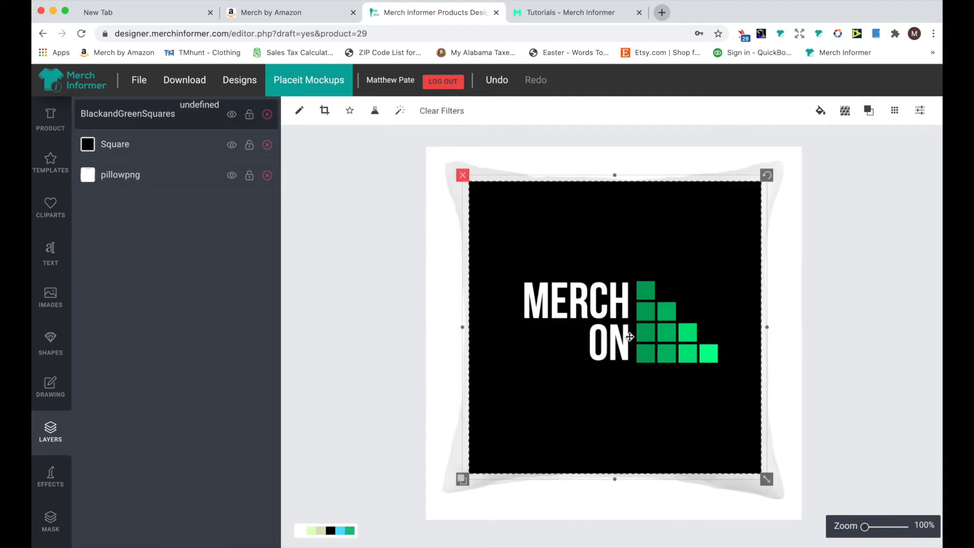
{"action": "left_click", "coordinate": [892, 110]}
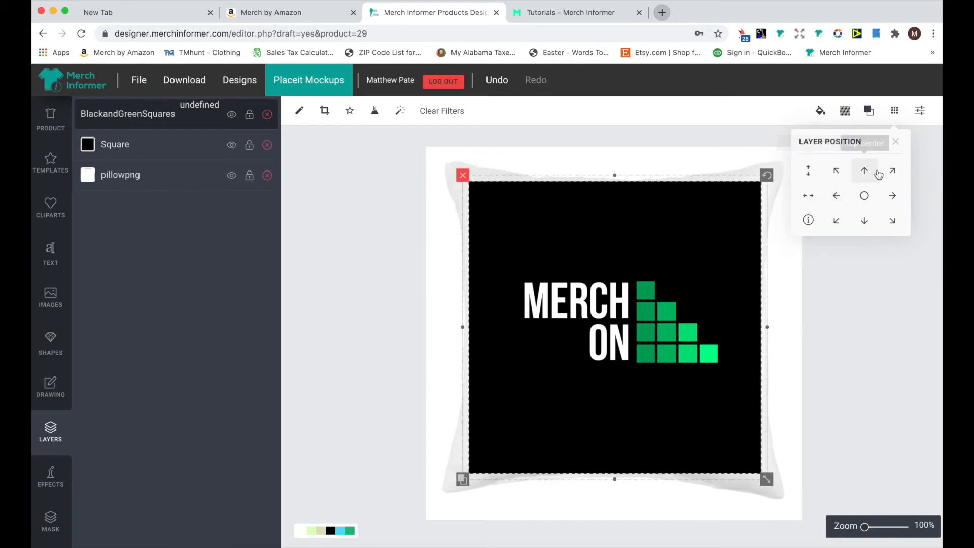
{"action": "left_click", "coordinate": [171, 80]}
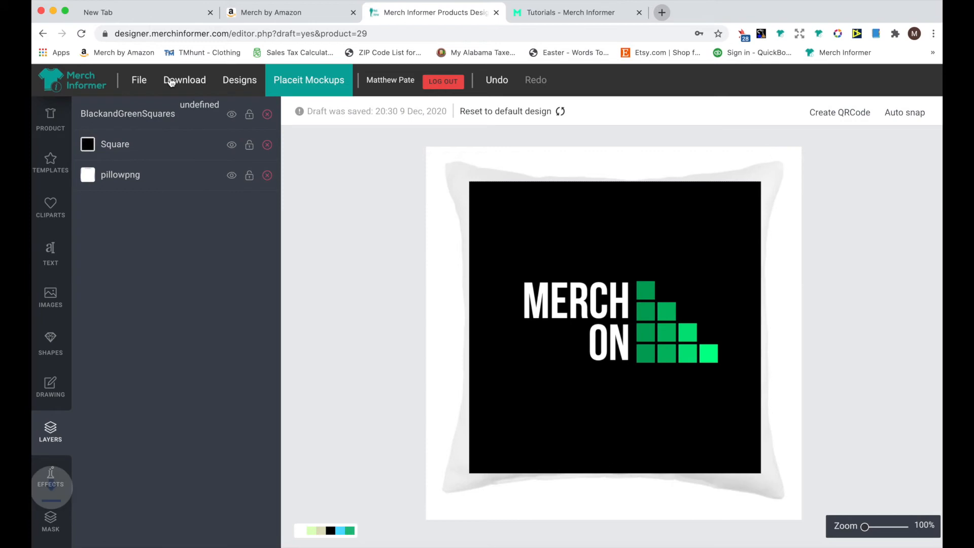
Upload the downloaded PNG as Throw pillows artwork in Merch by Amazon and preview the 18" x 18" model
{"action": "left_click", "coordinate": [301, 13]}
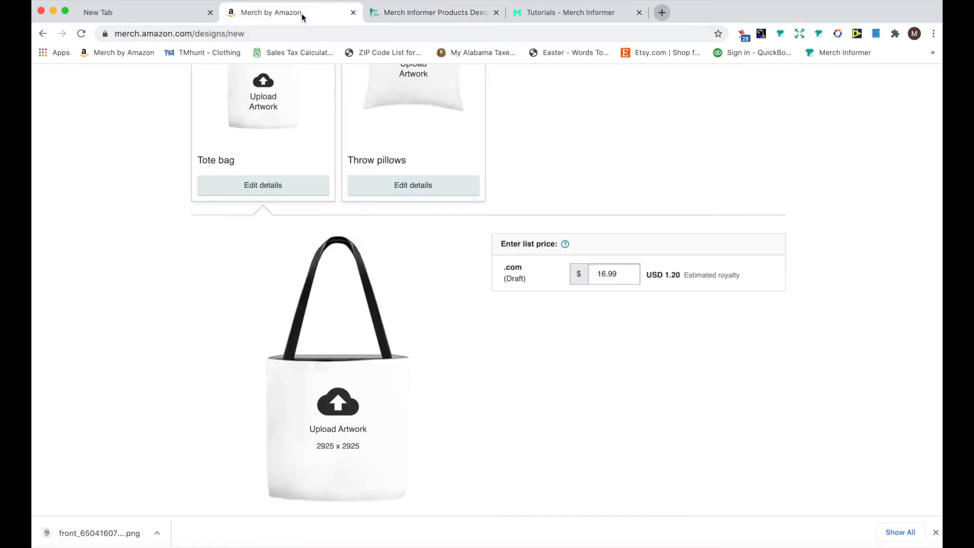
{"action": "scroll", "coordinate": [341, 175], "scroll_direction": "up", "scroll_amount": 5}
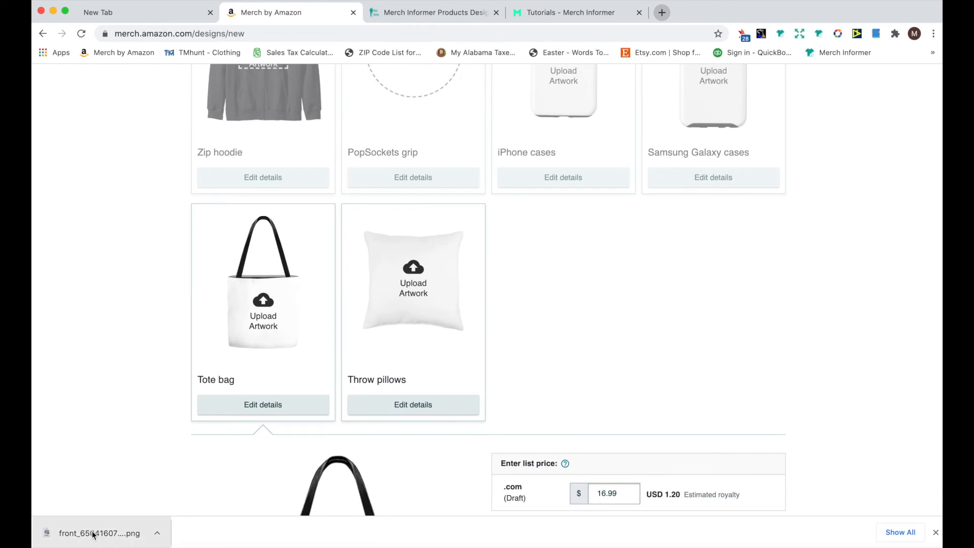
{"action": "left_click_drag", "start_coordinate": [94, 533], "coordinate": [426, 290]}
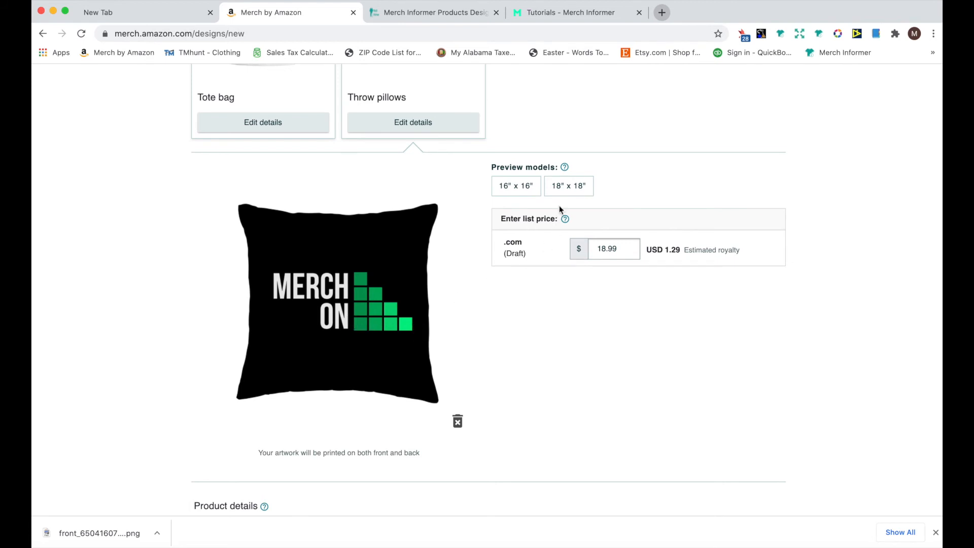
{"action": "left_click", "coordinate": [567, 188]}
Open the Tote bag details and upload the same PNG as its artwork
{"action": "scroll", "coordinate": [284, 376], "scroll_direction": "up", "scroll_amount": 5}
{"action": "left_click", "coordinate": [278, 380]}
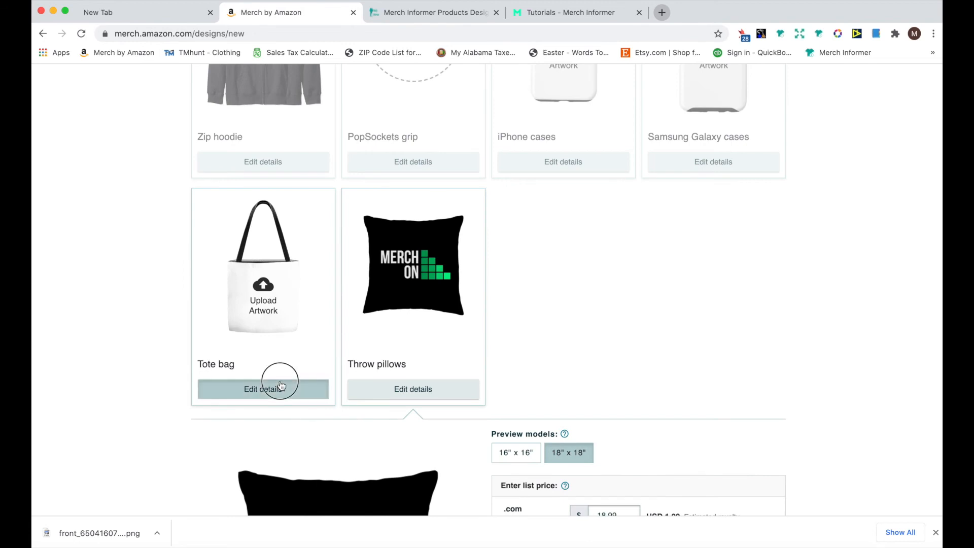
{"action": "scroll", "coordinate": [280, 381], "scroll_direction": "down", "scroll_amount": 5}
{"action": "scroll", "coordinate": [280, 381], "scroll_direction": "up", "scroll_amount": 1}
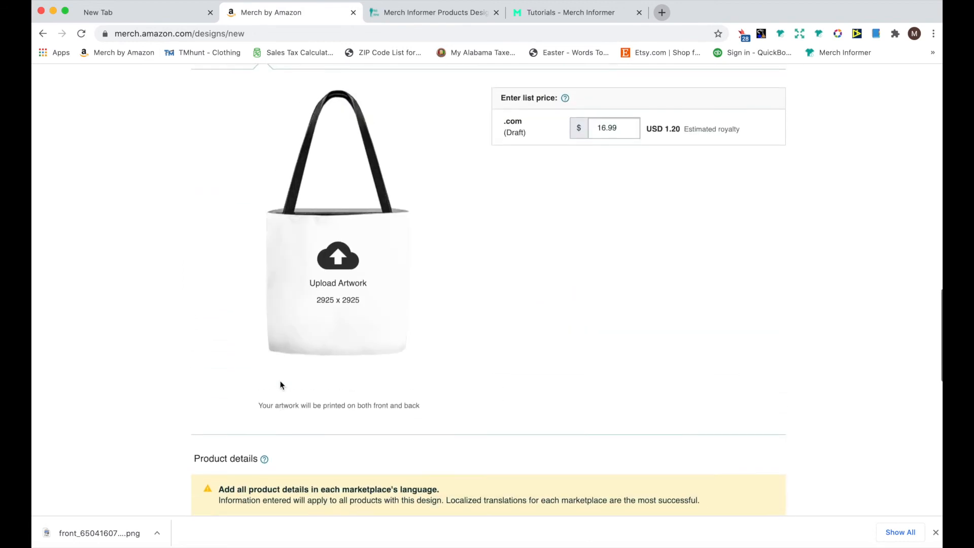
{"action": "left_click", "coordinate": [92, 537]}
{"action": "left_click_drag", "start_coordinate": [91, 536], "coordinate": [357, 285]}
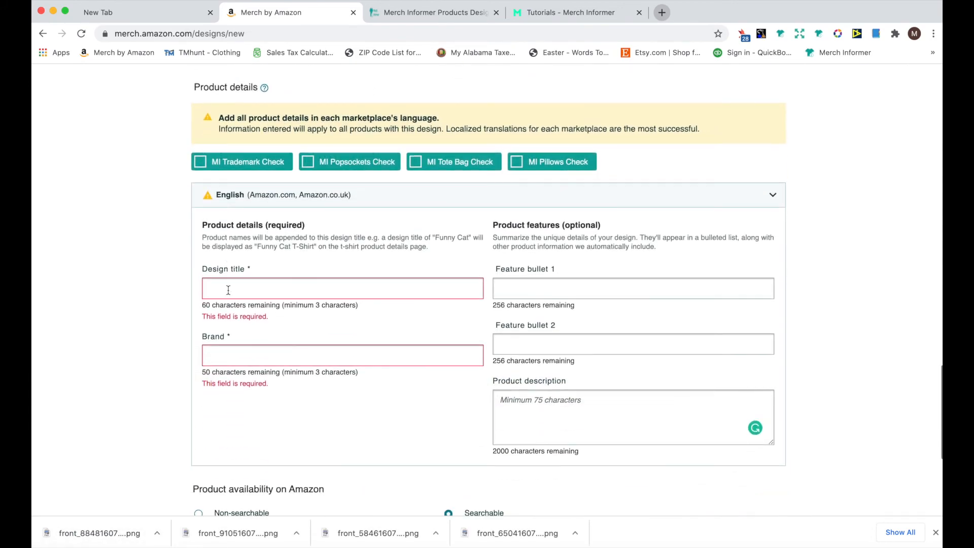
Run the MI Tote Bag Check on the product details
{"action": "scroll", "coordinate": [228, 290], "scroll_direction": "up", "scroll_amount": 1}
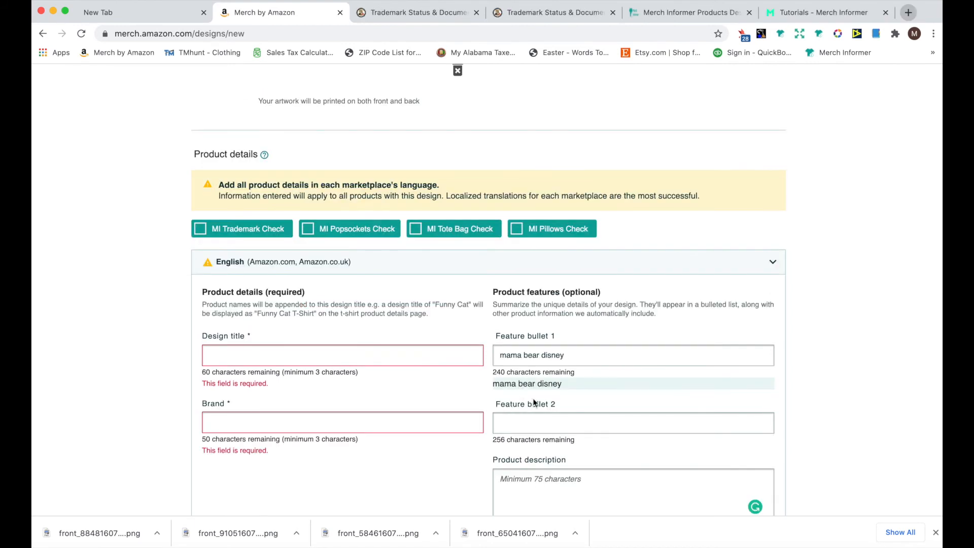
{"action": "left_click", "coordinate": [450, 231]}
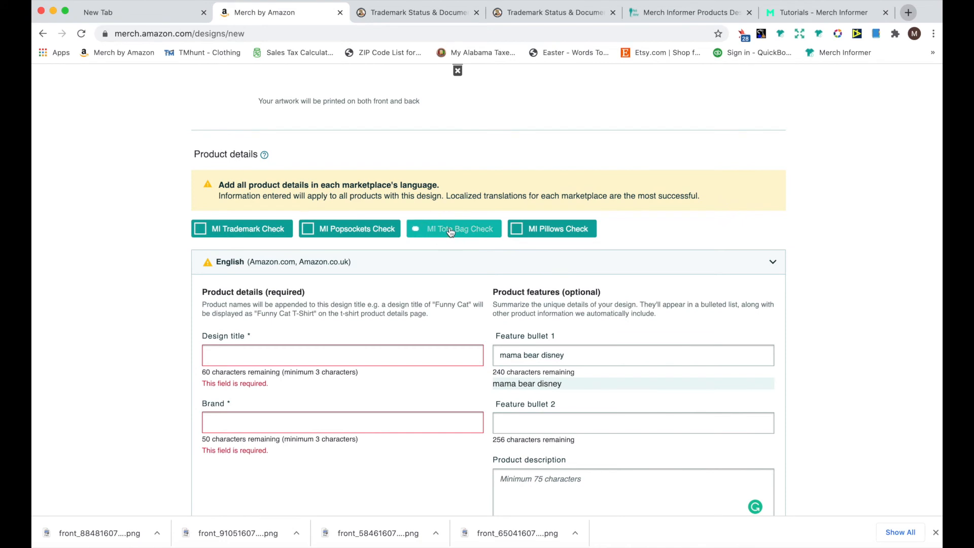
Run the MI Pillows Check on the product details and open the trademark details for the flagged word "disney"
{"action": "left_click", "coordinate": [526, 230]}
{"action": "left_click", "coordinate": [548, 387]}
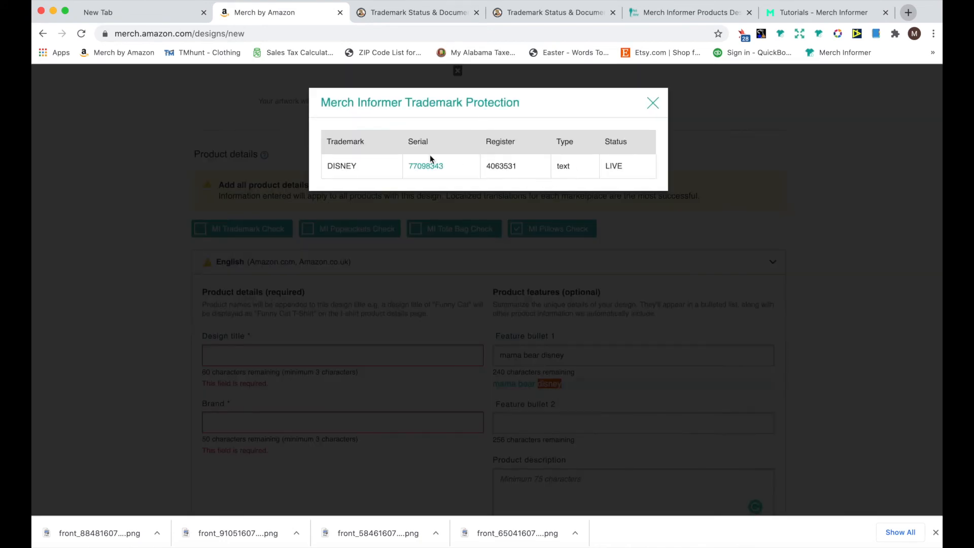
Open the DISNEY trademark's USPTO record, review its Goods and Services, then return and close the trademark popup
{"action": "left_click", "coordinate": [425, 167]}
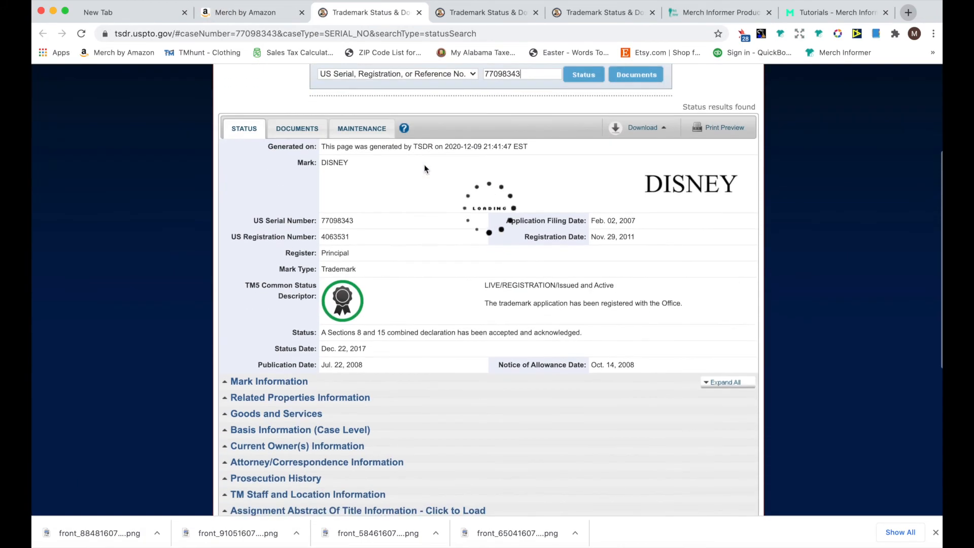
{"action": "scroll", "coordinate": [424, 164], "scroll_direction": "down", "scroll_amount": 8}
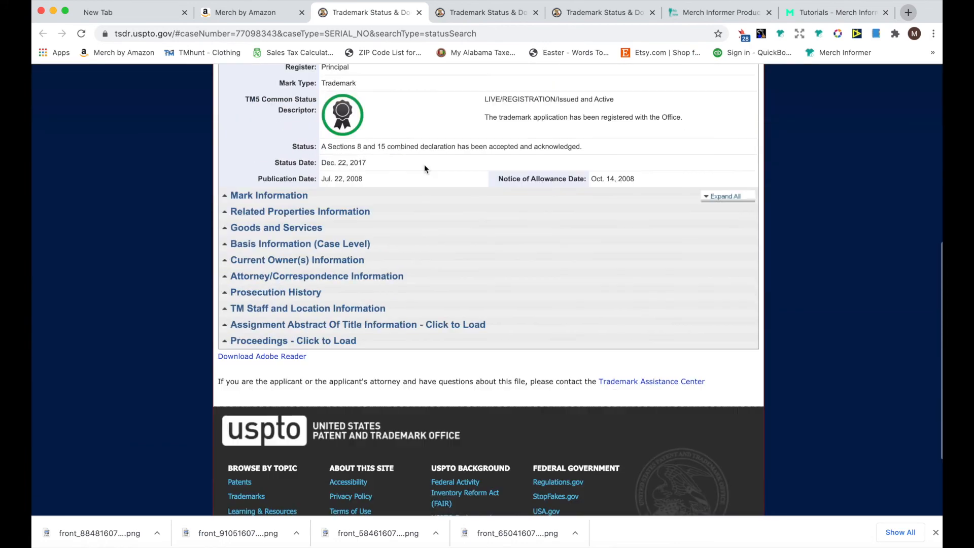
{"action": "left_click", "coordinate": [273, 226]}
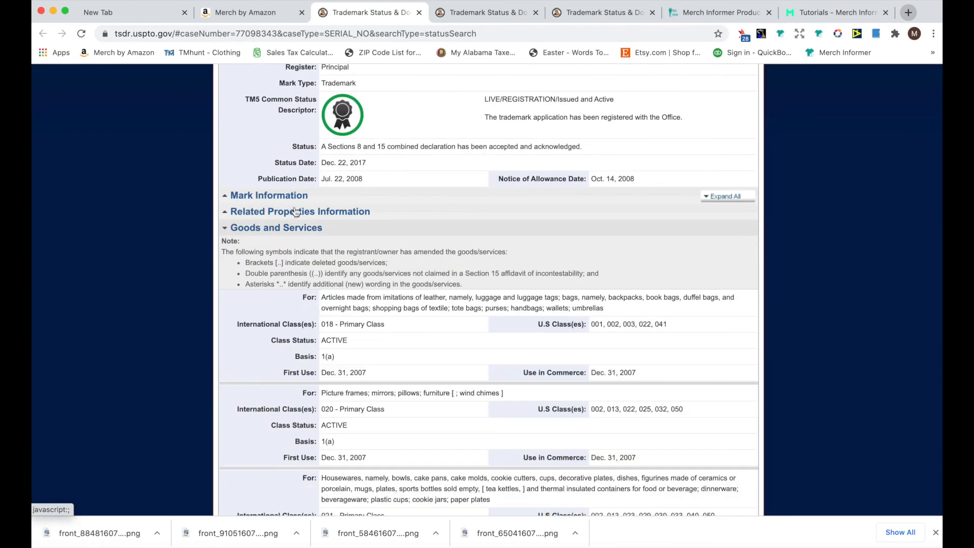
{"action": "scroll", "coordinate": [266, 231], "scroll_direction": "down", "scroll_amount": 2}
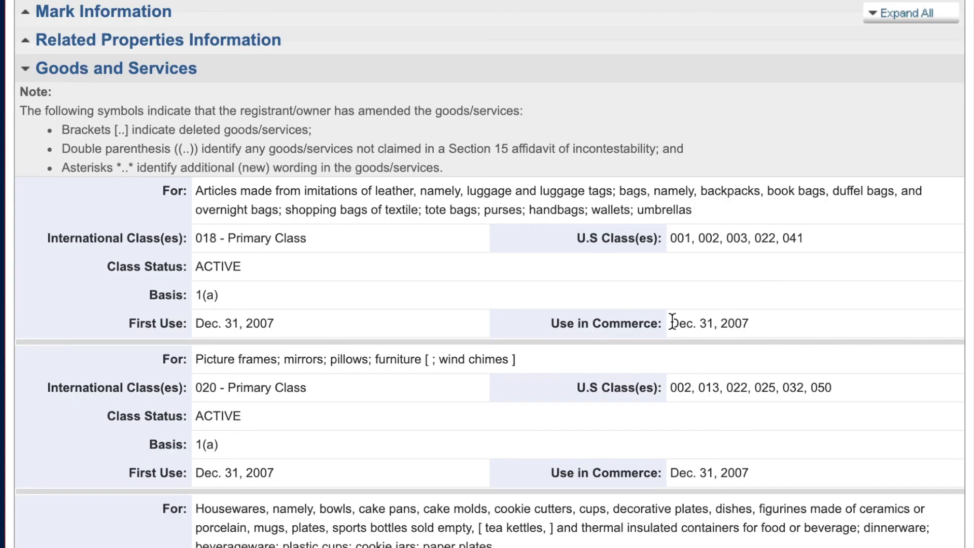
{"action": "scroll", "coordinate": [322, 303], "scroll_direction": "down", "scroll_amount": 3}
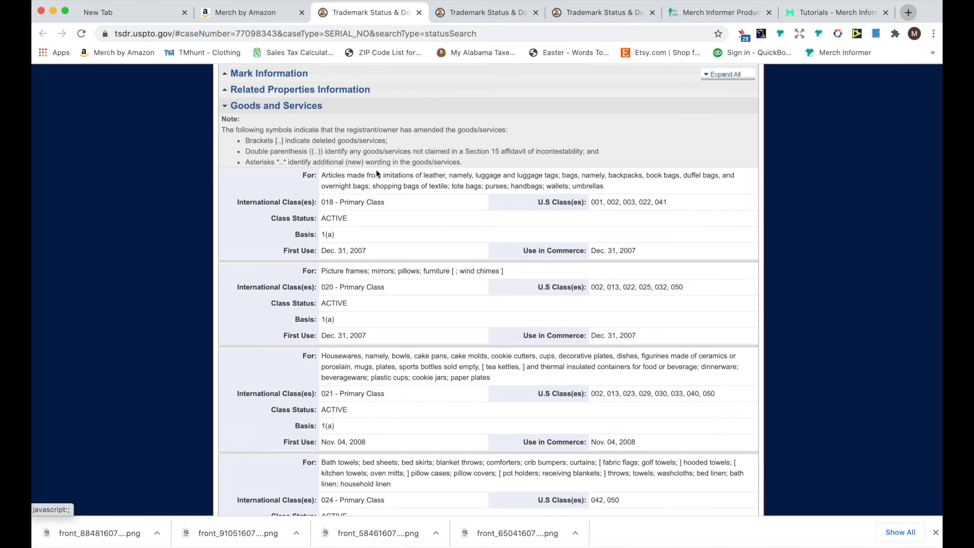
{"action": "left_click", "coordinate": [248, 13]}
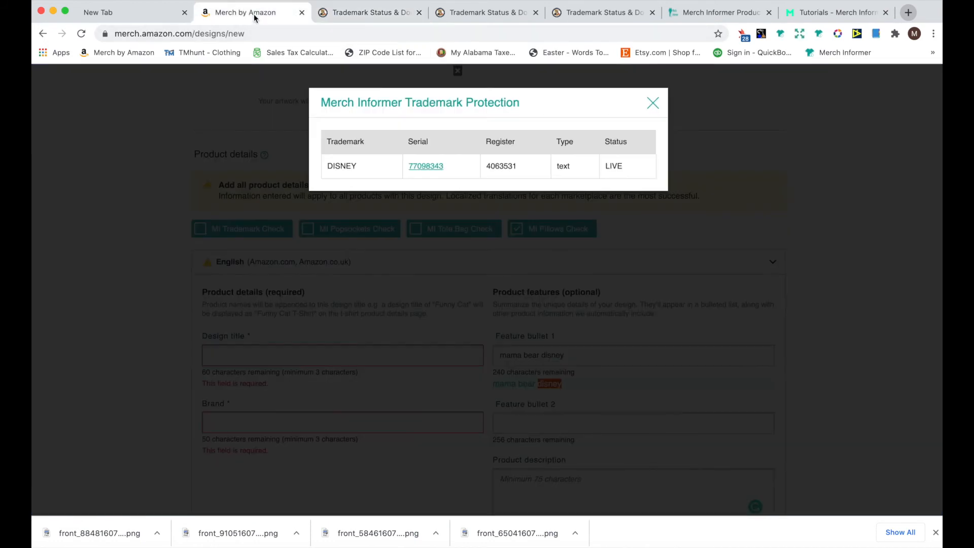
{"action": "left_click", "coordinate": [657, 104]}
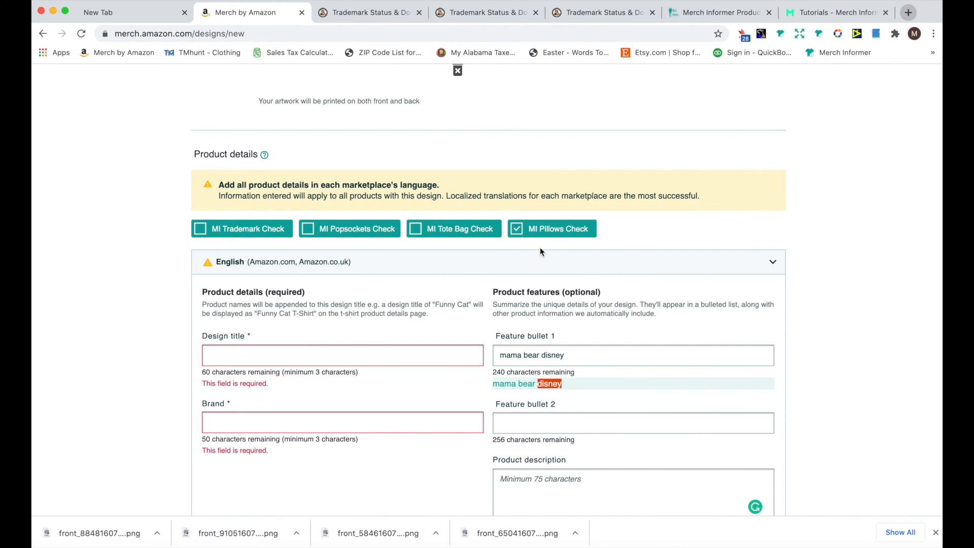
Turn off the Pillows Check and delete the text "mama bear disney" from Feature bullet 1
{"action": "left_click", "coordinate": [517, 229]}
{"action": "left_click_drag", "start_coordinate": [574, 353], "coordinate": [483, 348]}
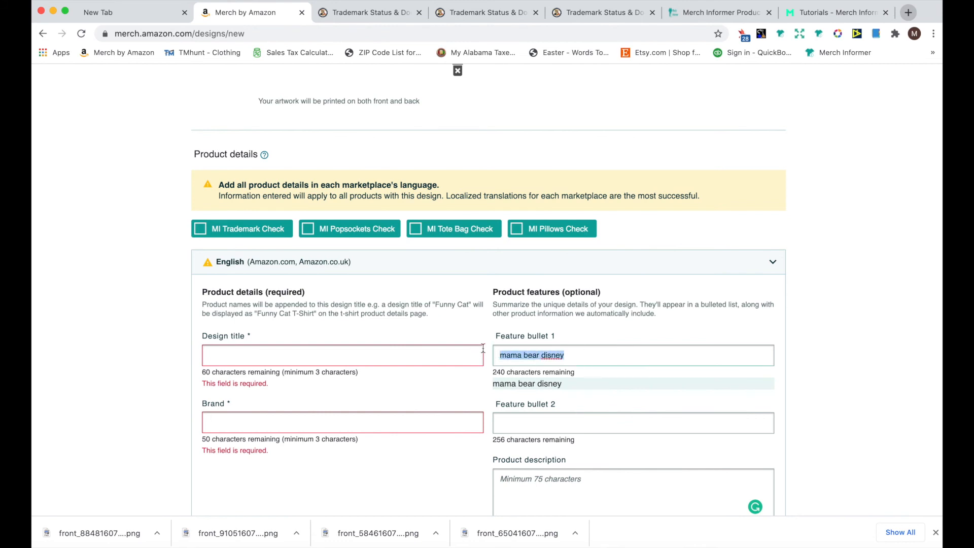
{"action": "key", "text": "BackSpace"}
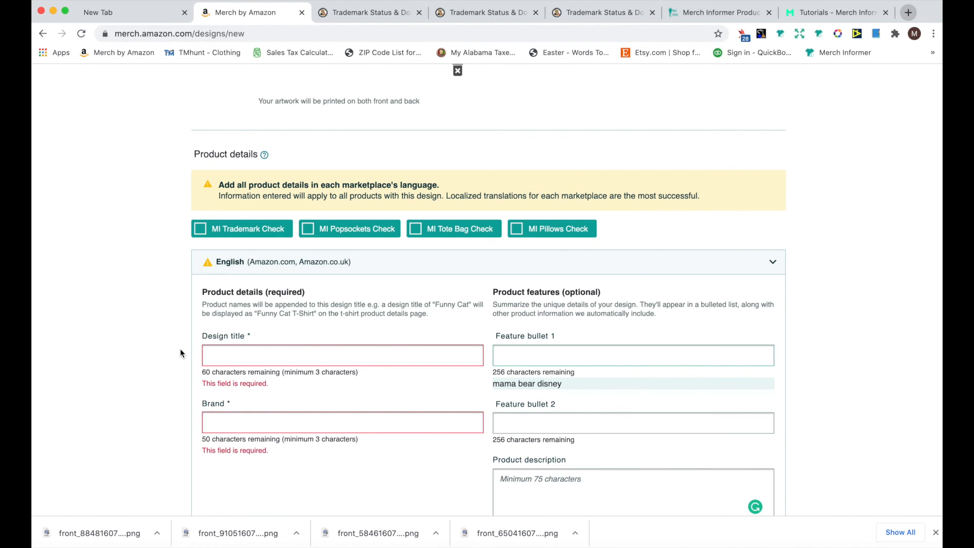
{"action": "scroll", "coordinate": [181, 348], "scroll_direction": "down", "scroll_amount": 2}
{"action": "scroll", "coordinate": [181, 348], "scroll_direction": "up", "scroll_amount": 3}
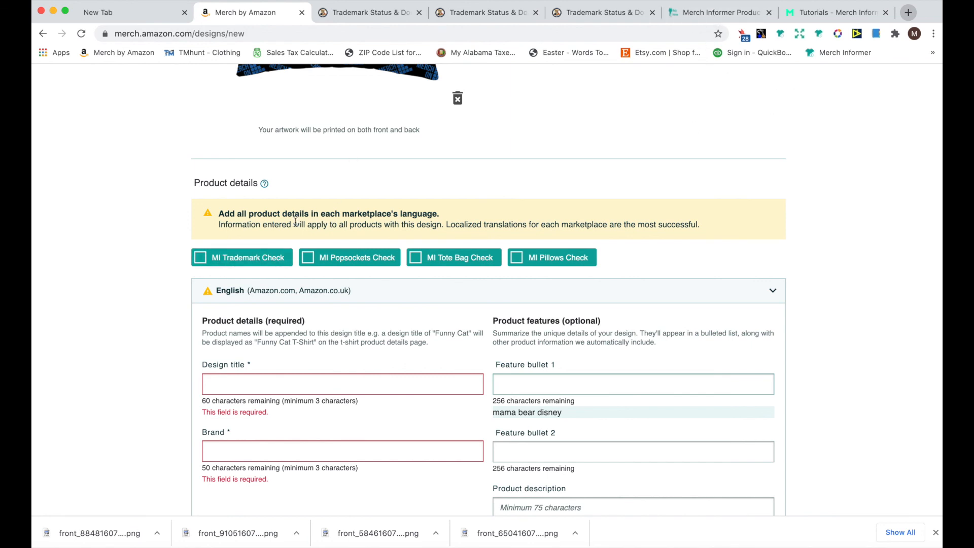
{"action": "scroll", "coordinate": [170, 293], "scroll_direction": "down", "scroll_amount": 1}
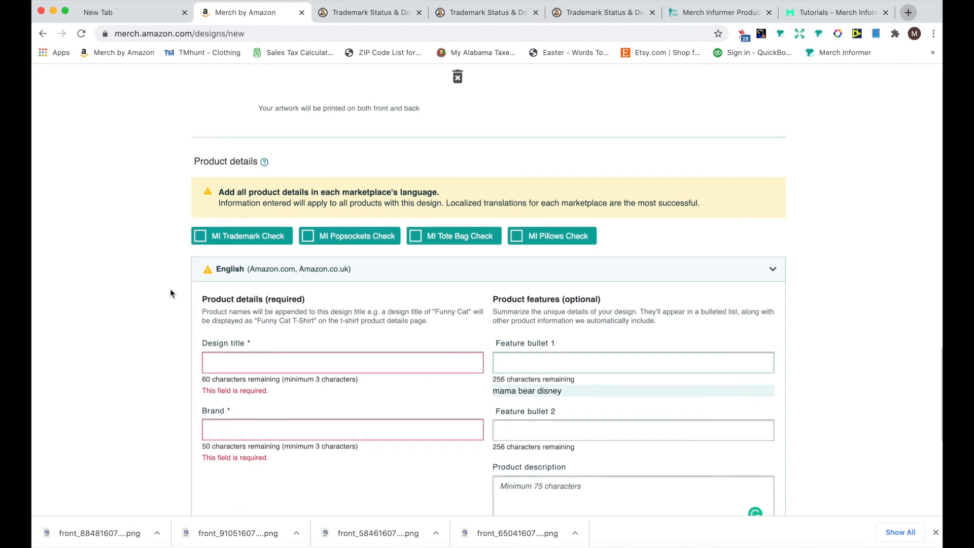